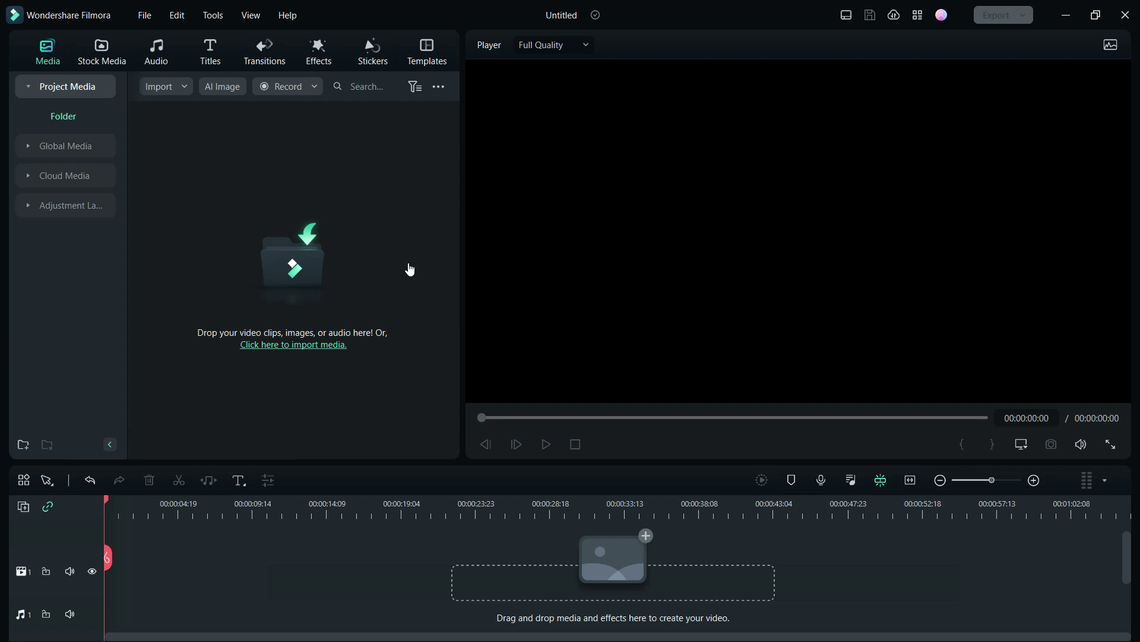
Step: Show the Quick Text / Quick 3D Text options from the timeline toolbar's text button
{"action": "left_click", "coordinate": [239, 480]}
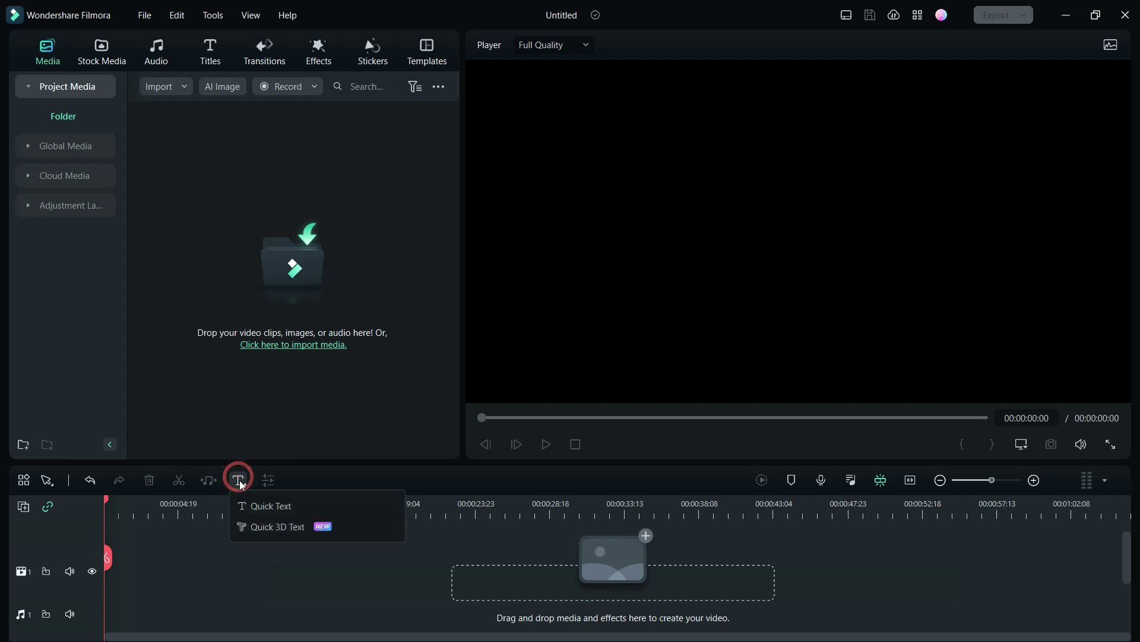
Step: Insert a 5-second Quick Text 'Text Here' clip and open its Titles settings
{"action": "left_click", "coordinate": [257, 504]}
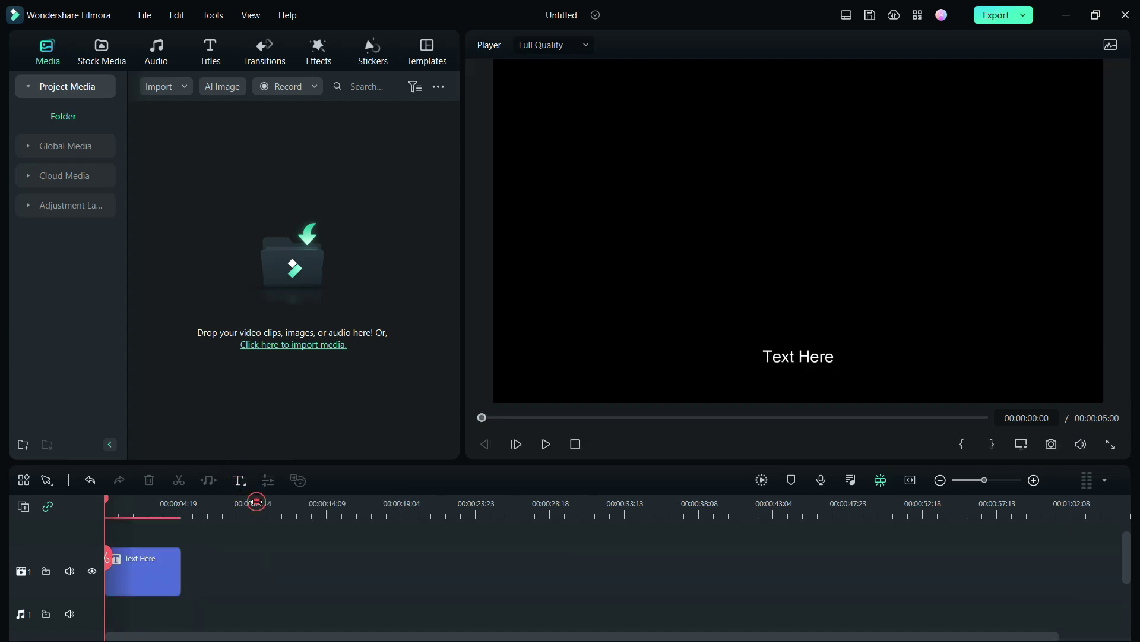
{"action": "double_click", "coordinate": [151, 575]}
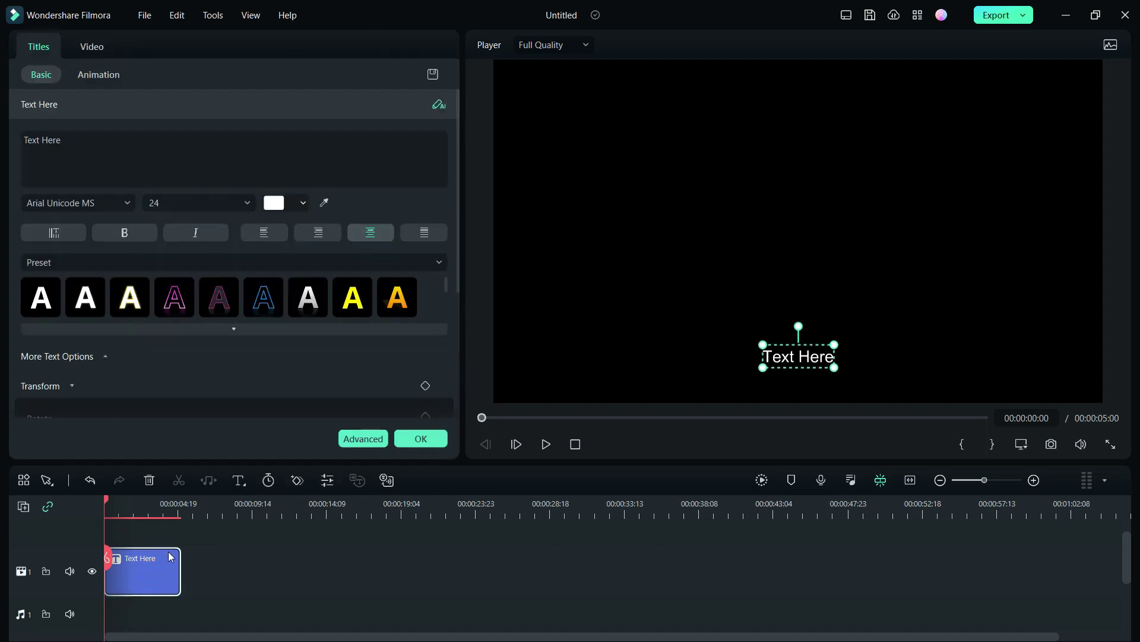
Step: Open AI Copywriting, choose the Video Oral Script type, and start entering the Video Topic
{"action": "left_click", "coordinate": [439, 107]}
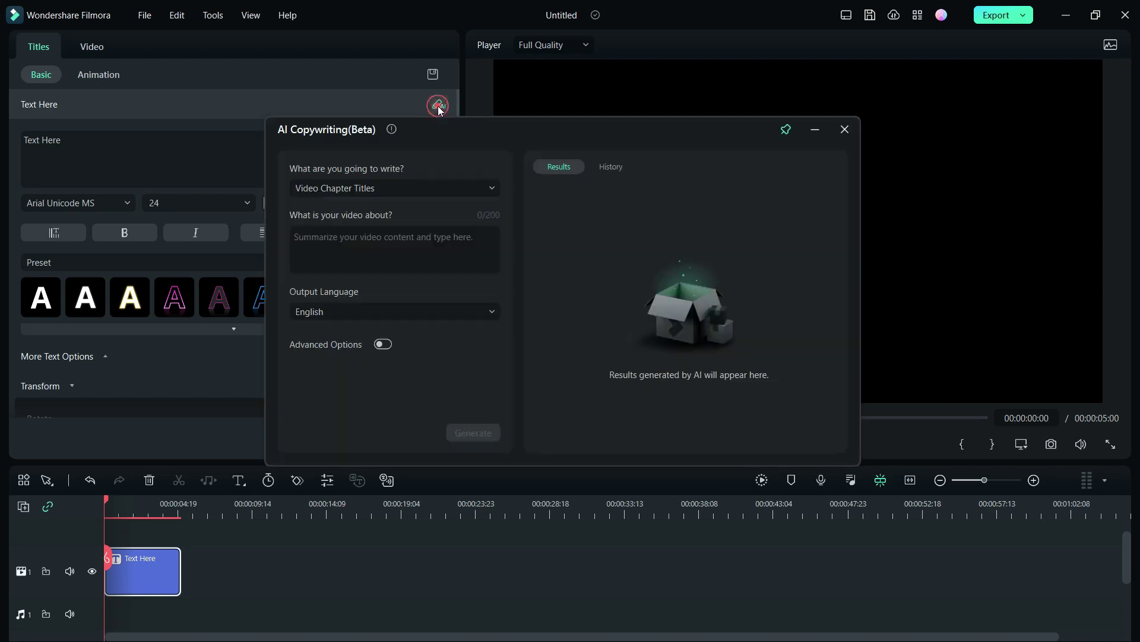
{"action": "left_click", "coordinate": [388, 186]}
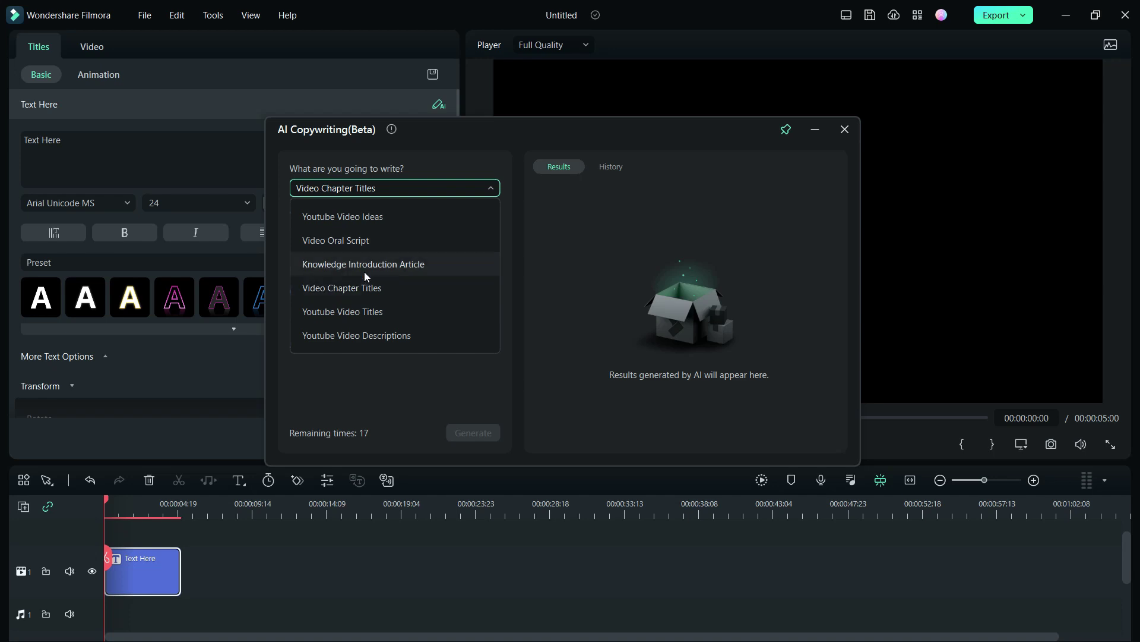
{"action": "left_click", "coordinate": [359, 240]}
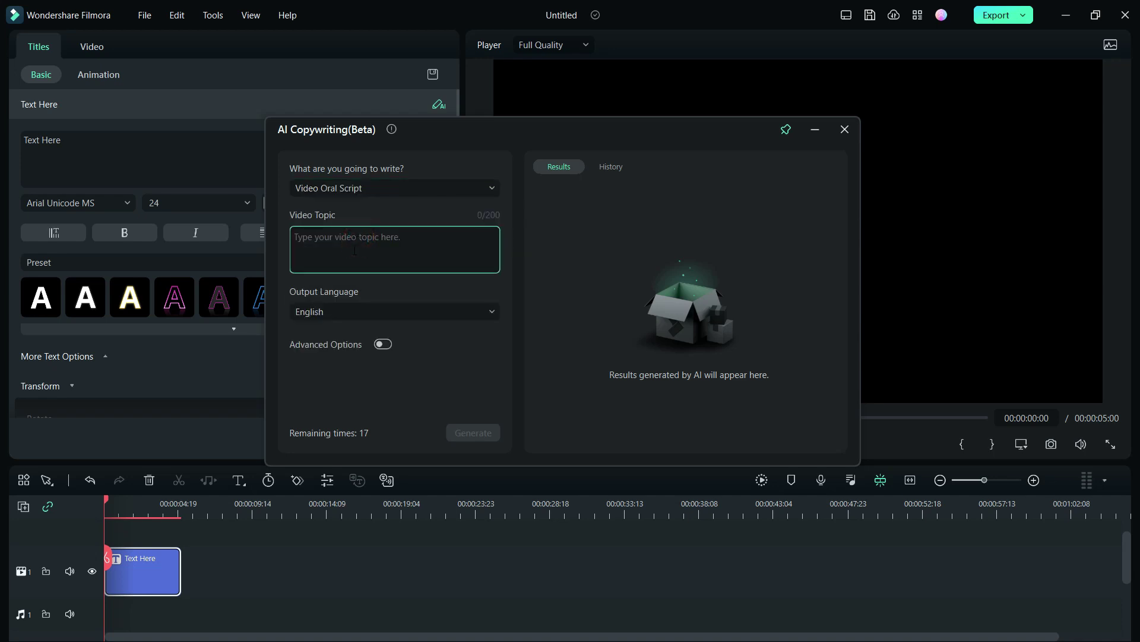
{"action": "left_click", "coordinate": [355, 250]}
Step: Generate an oral script on 'How to make YouTube Videos' and review its title and opening lines
{"action": "type", "text": "H"}
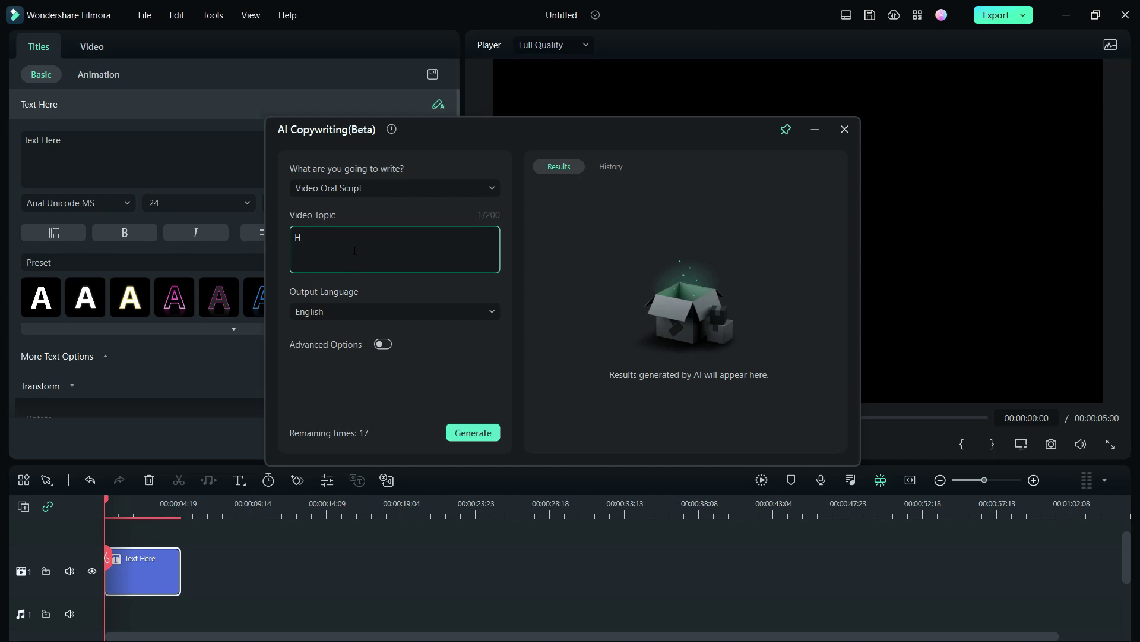
{"action": "type", "text": "ow to make YouTube Videos"}
{"action": "left_click", "coordinate": [459, 432]}
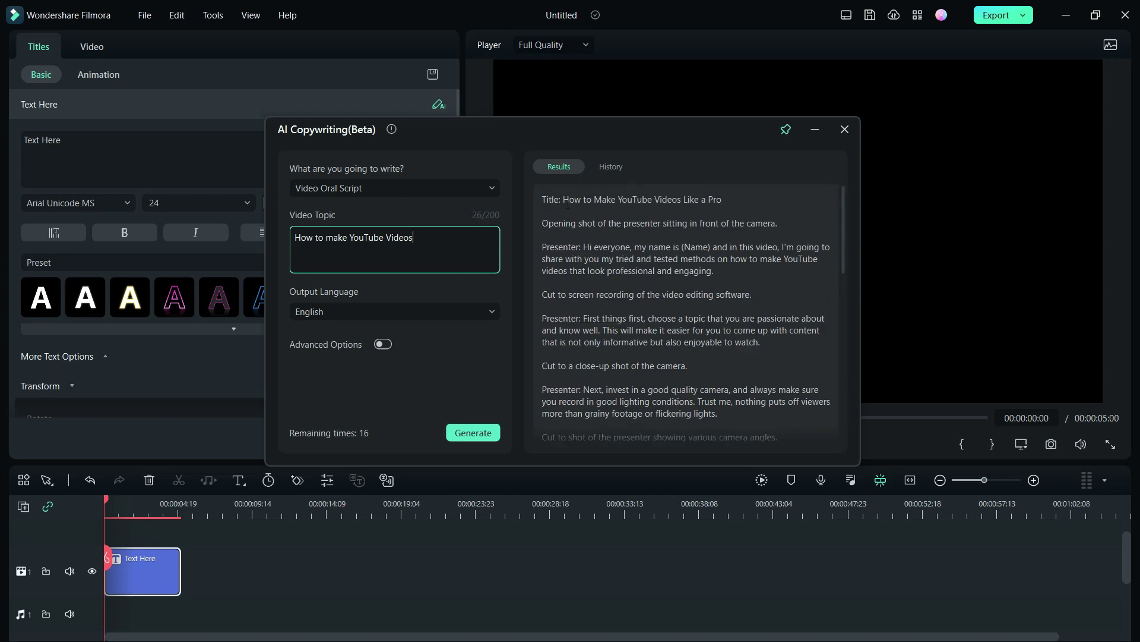
{"action": "left_click_drag", "start_coordinate": [563, 200], "coordinate": [724, 198]}
{"action": "left_click", "coordinate": [807, 202]}
{"action": "left_click_drag", "start_coordinate": [543, 223], "coordinate": [786, 225]}
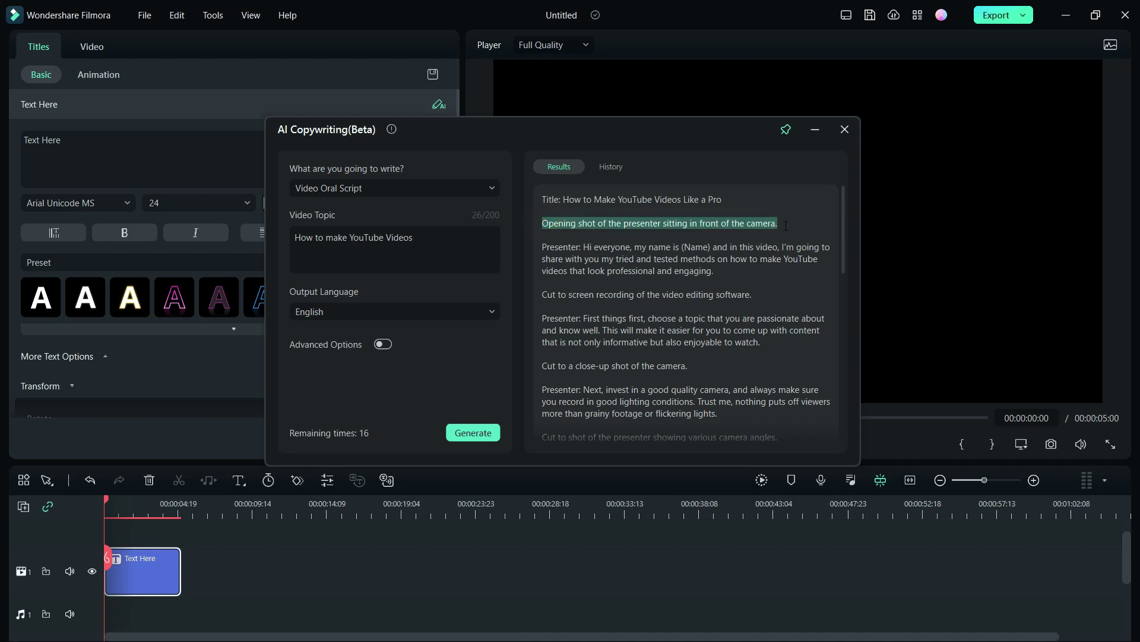
{"action": "left_click", "coordinate": [585, 246]}
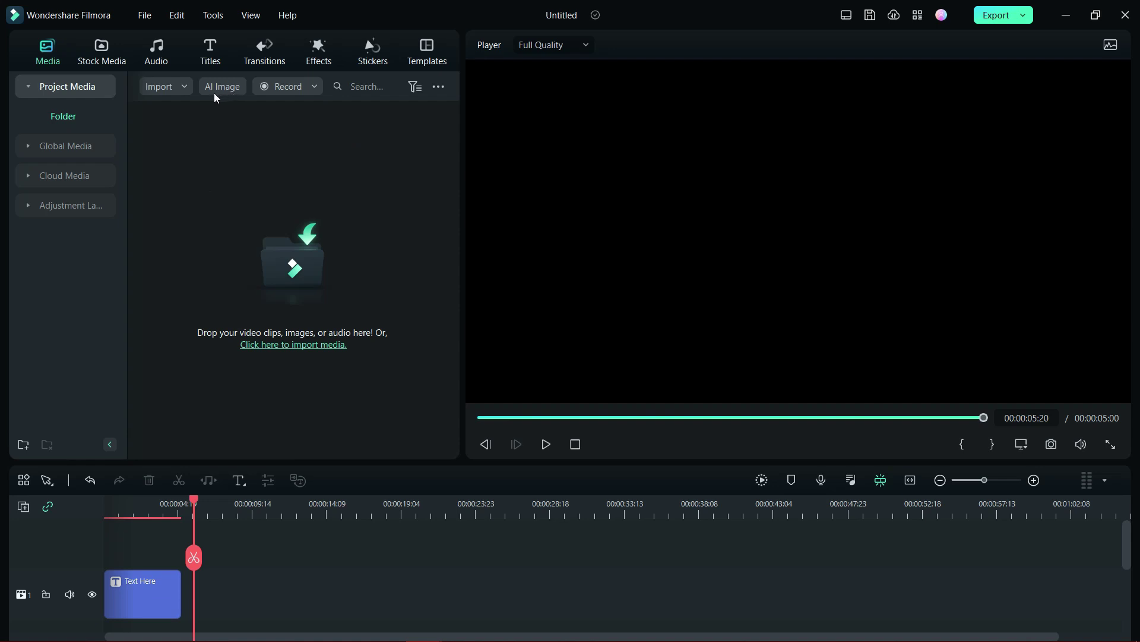
Step: Open AI Image and describe a man sitting in front of a camera, keeping 16:9 Freestyle
{"action": "left_click", "coordinate": [219, 87]}
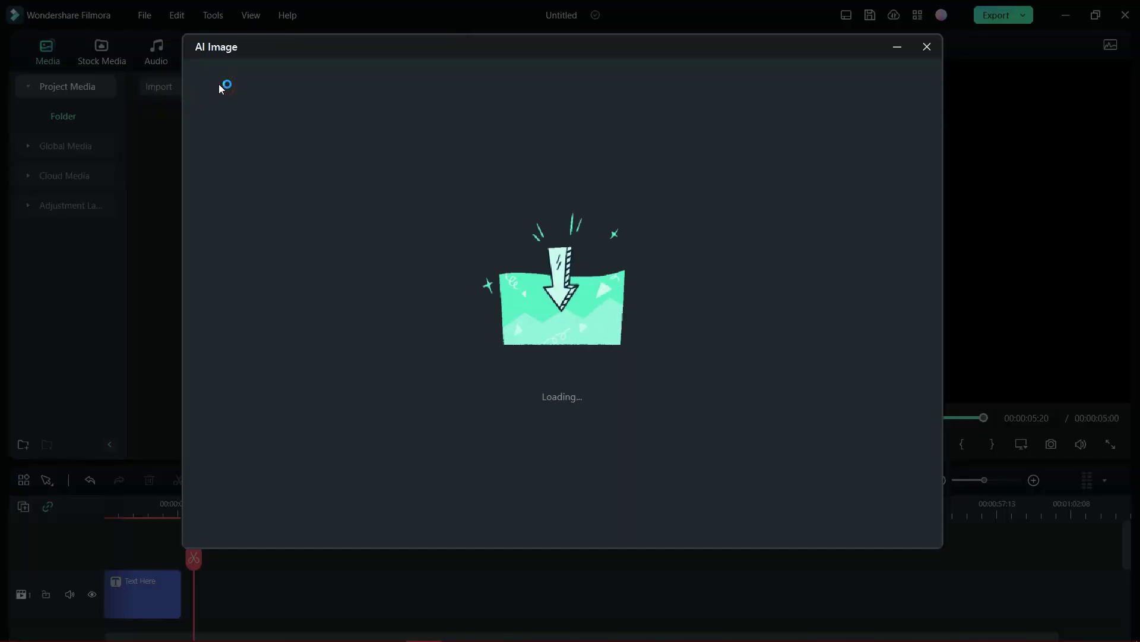
{"action": "left_click", "coordinate": [304, 146]}
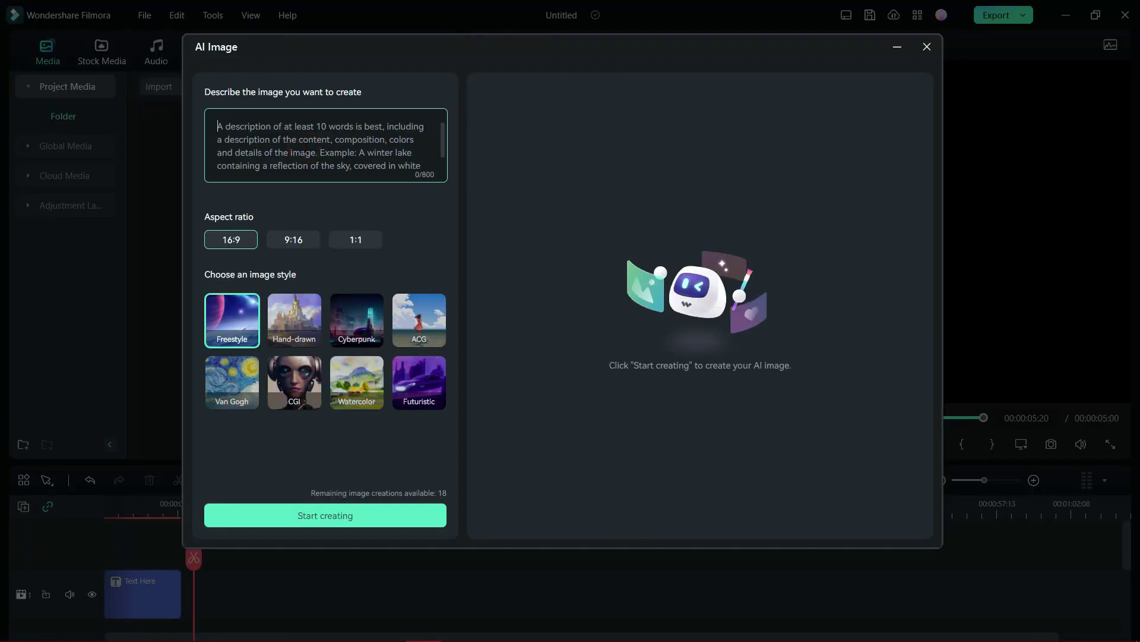
{"action": "type", "text": "man"}
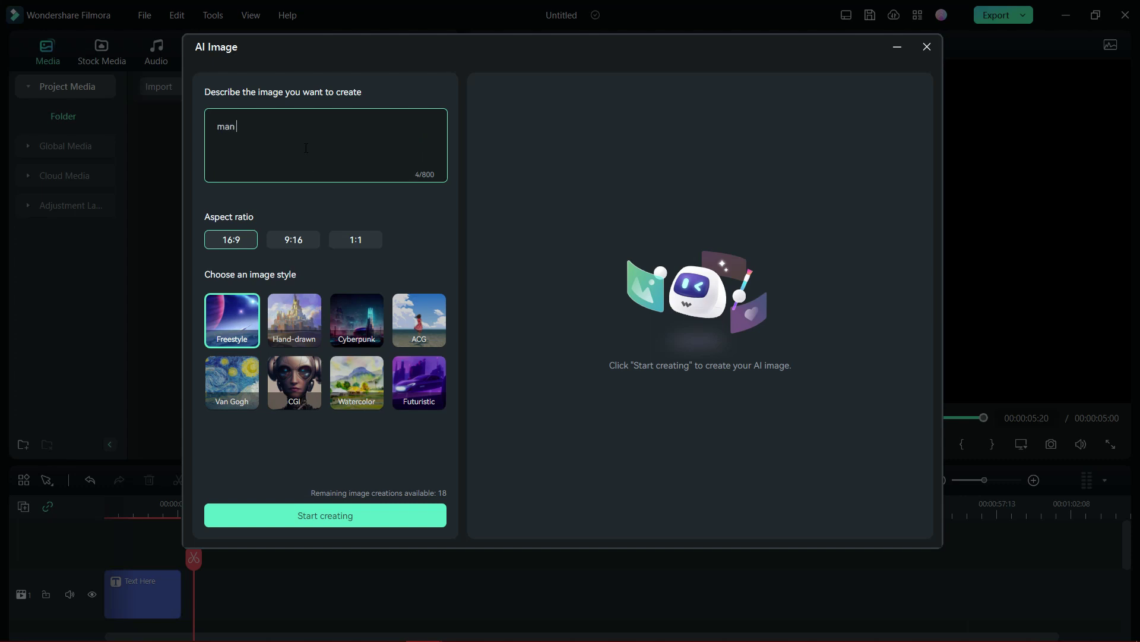
{"action": "type", "text": " sitting in front of a camera"}
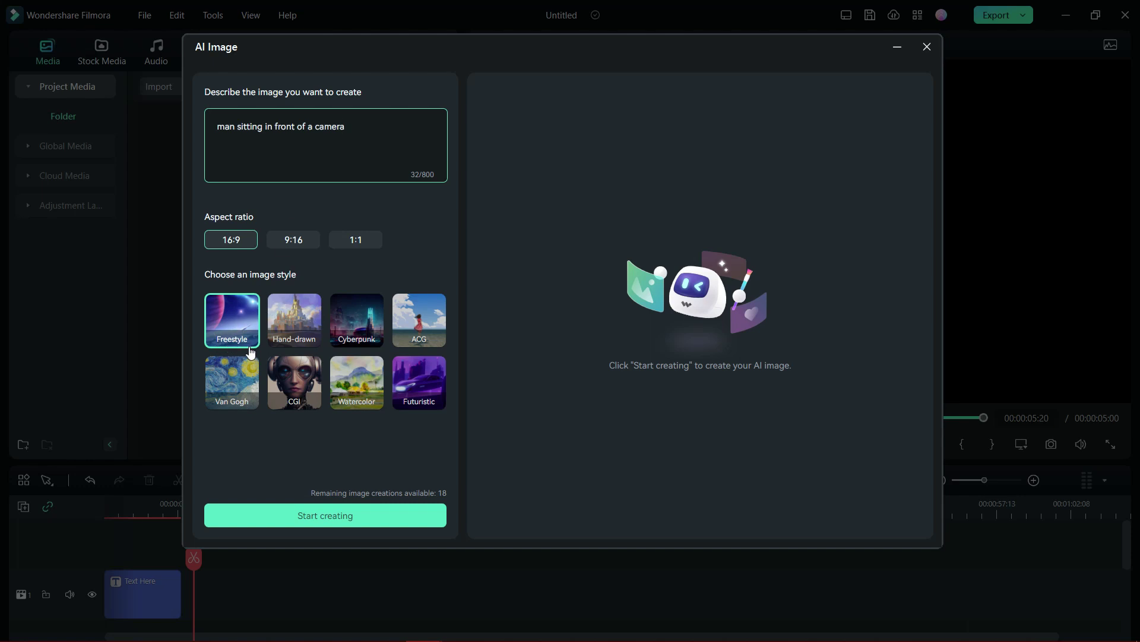
Step: Generate the camera-man image, download it, and drag it onto the timeline after the title
{"action": "left_click", "coordinate": [325, 515]}
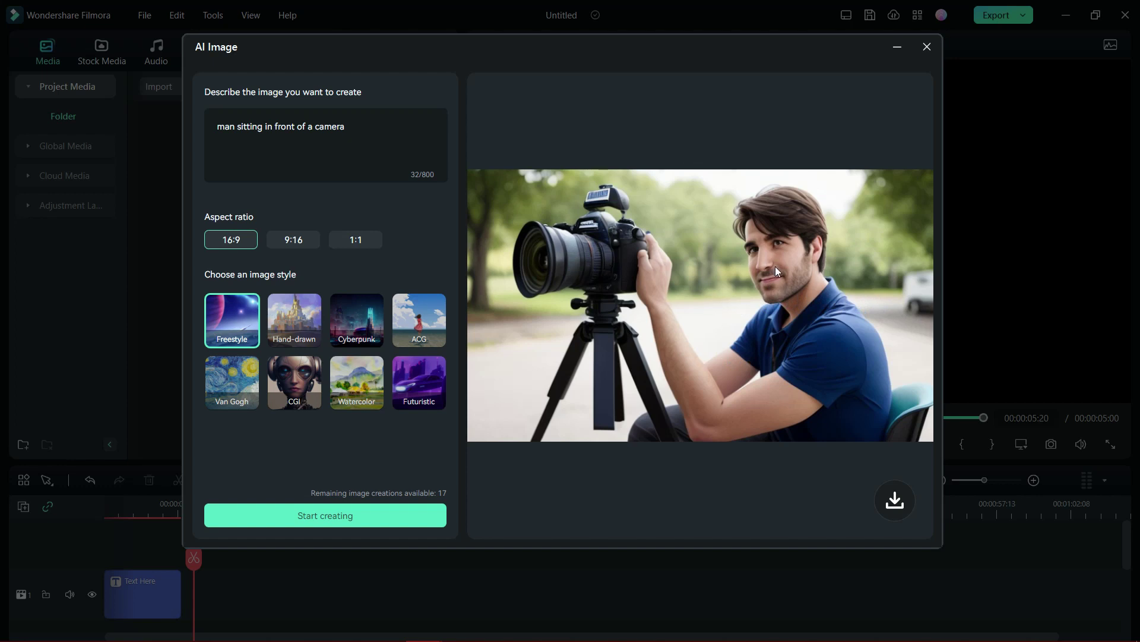
{"action": "left_click", "coordinate": [899, 507]}
{"action": "left_click_drag", "start_coordinate": [320, 172], "coordinate": [211, 591]}
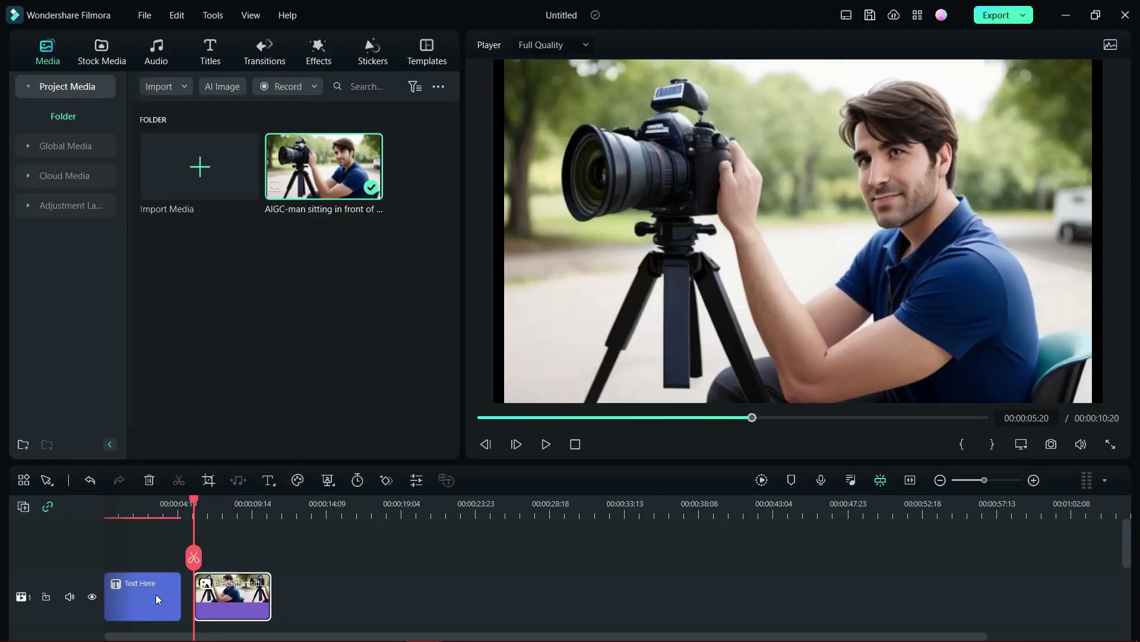
{"action": "right_click", "coordinate": [155, 594]}
Step: Ripple-delete the Text Here title, then copy the presenter's greeting line from the AI script
{"action": "left_click", "coordinate": [220, 290]}
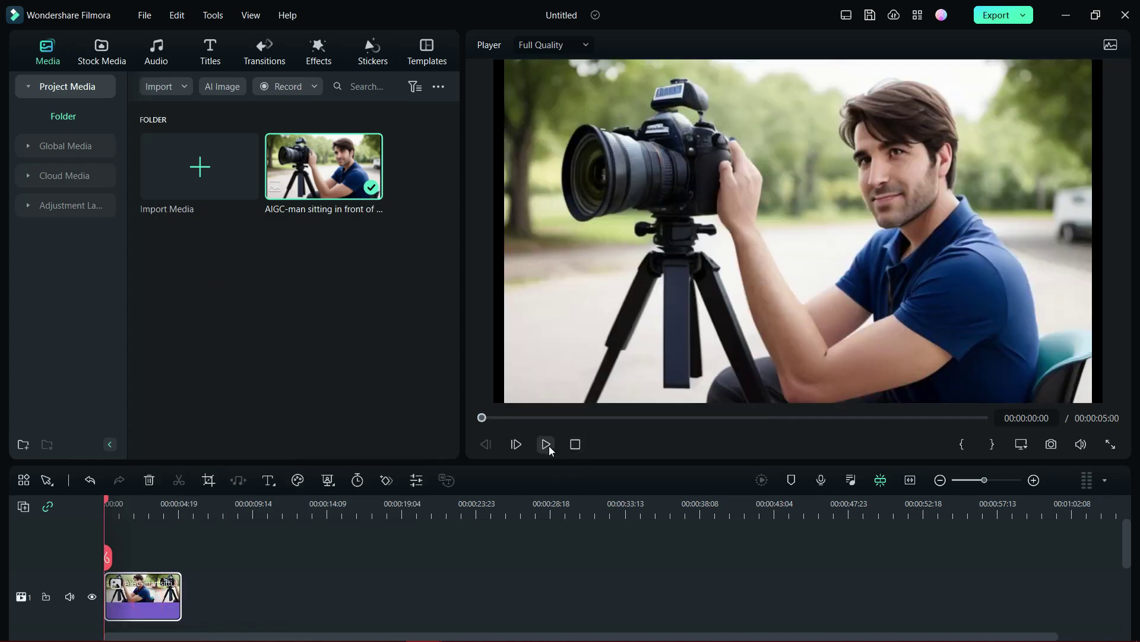
{"action": "left_click_drag", "start_coordinate": [632, 248], "coordinate": [711, 272]}
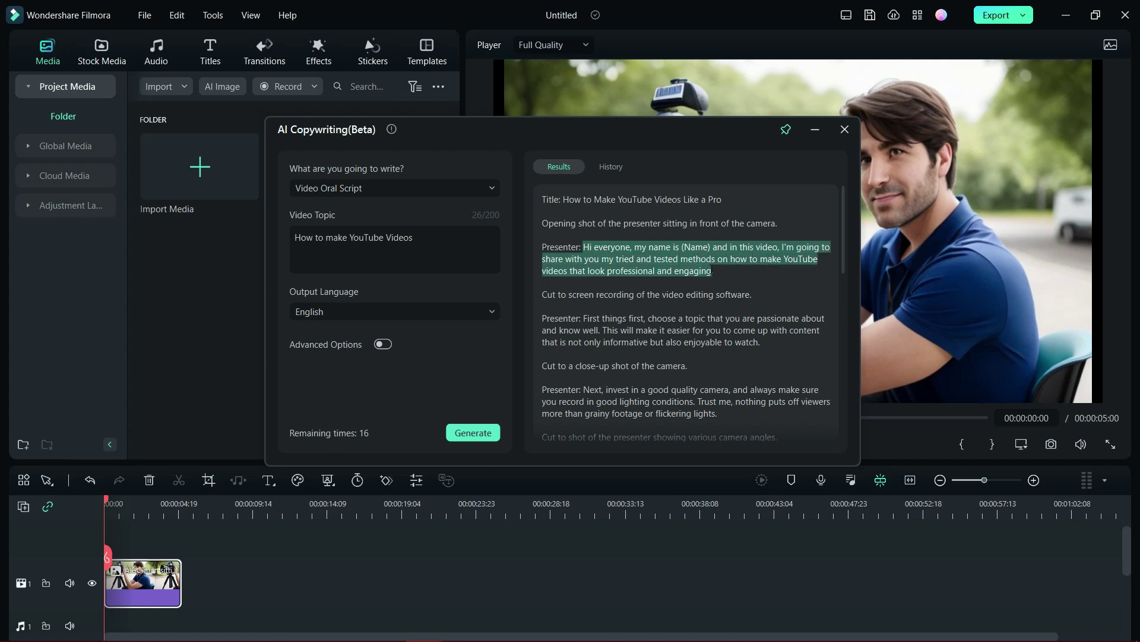
{"action": "right_click", "coordinate": [670, 259]}
{"action": "left_click", "coordinate": [685, 271]}
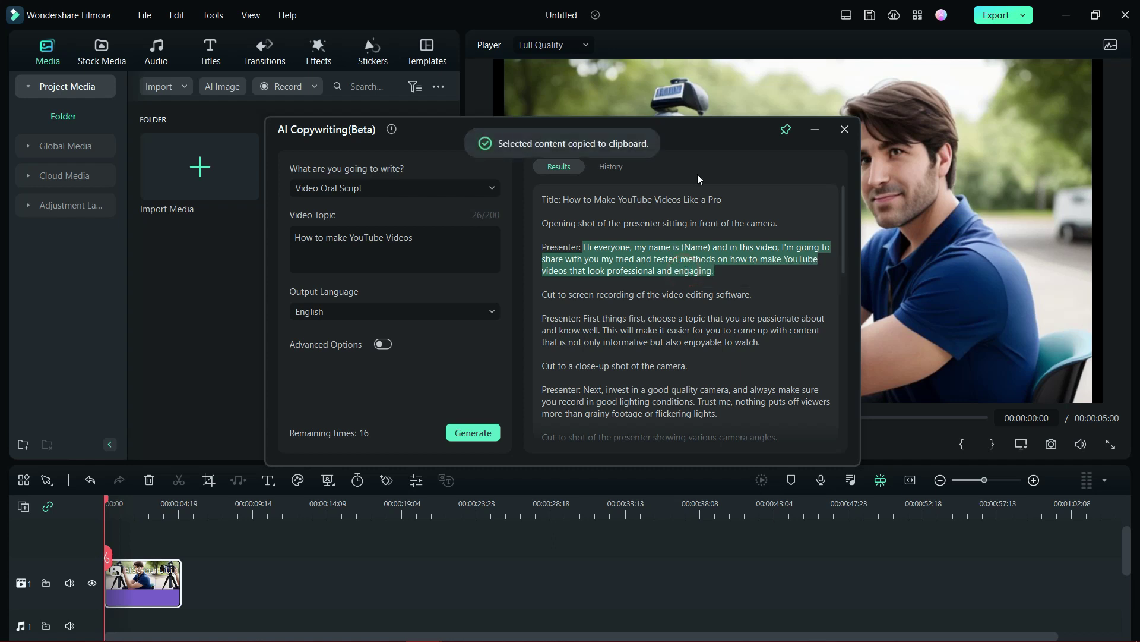
{"action": "left_click", "coordinate": [812, 128]}
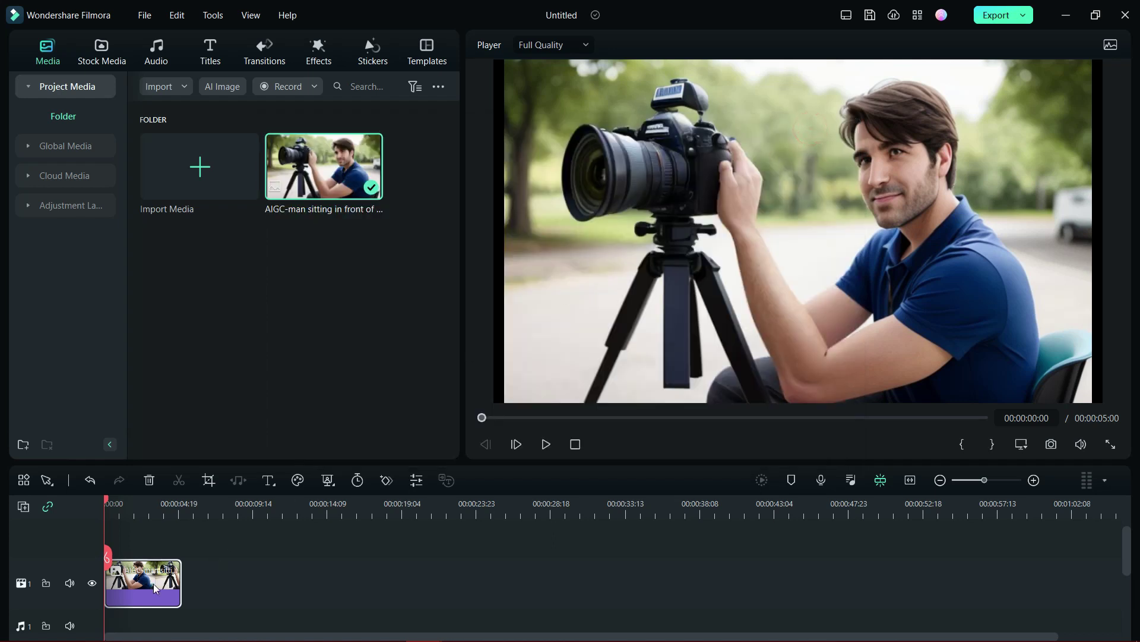
{"action": "left_click", "coordinate": [269, 480]}
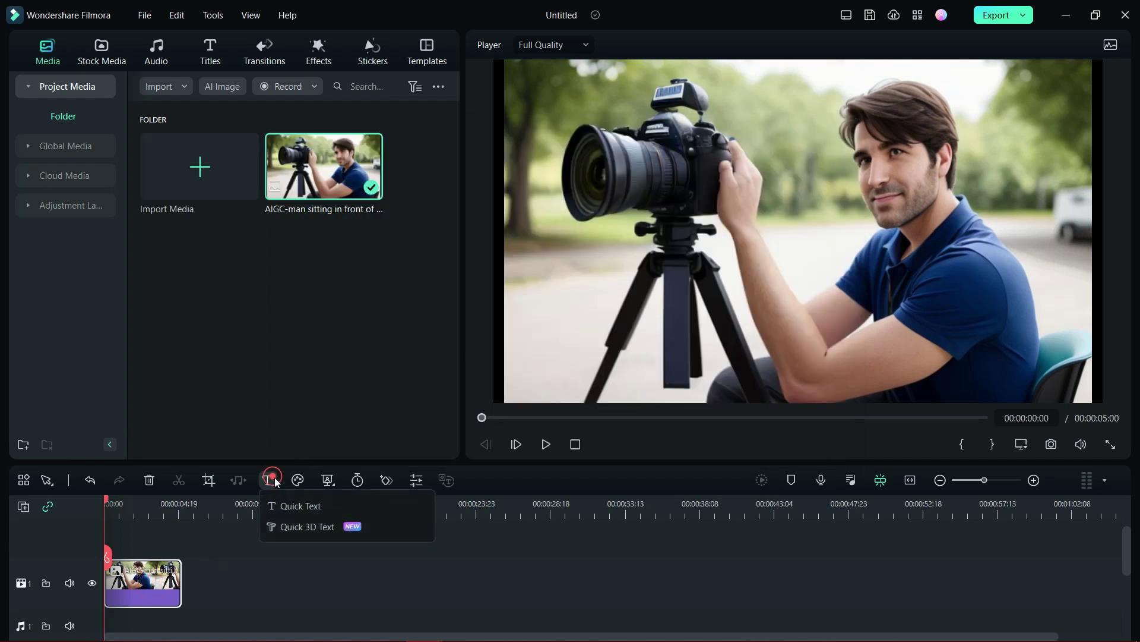
Step: Add a Quick Text title above the image with the pasted greeting, replacing [Name] with the presenter's name
{"action": "left_click", "coordinate": [285, 507]}
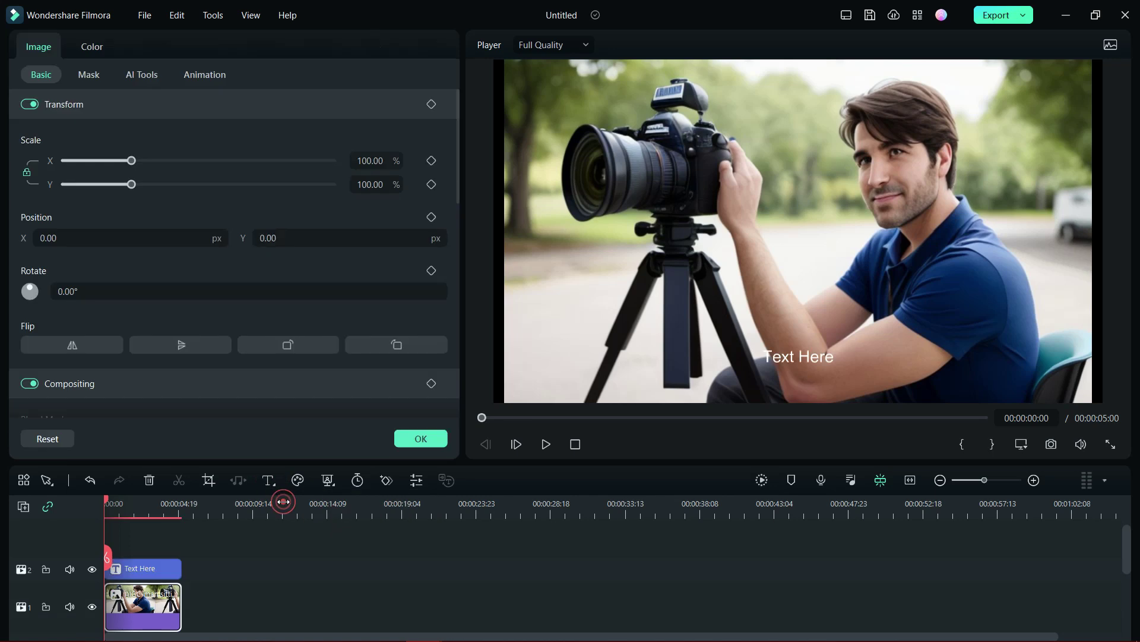
{"action": "left_click", "coordinate": [166, 572]}
{"action": "left_click", "coordinate": [81, 148]}
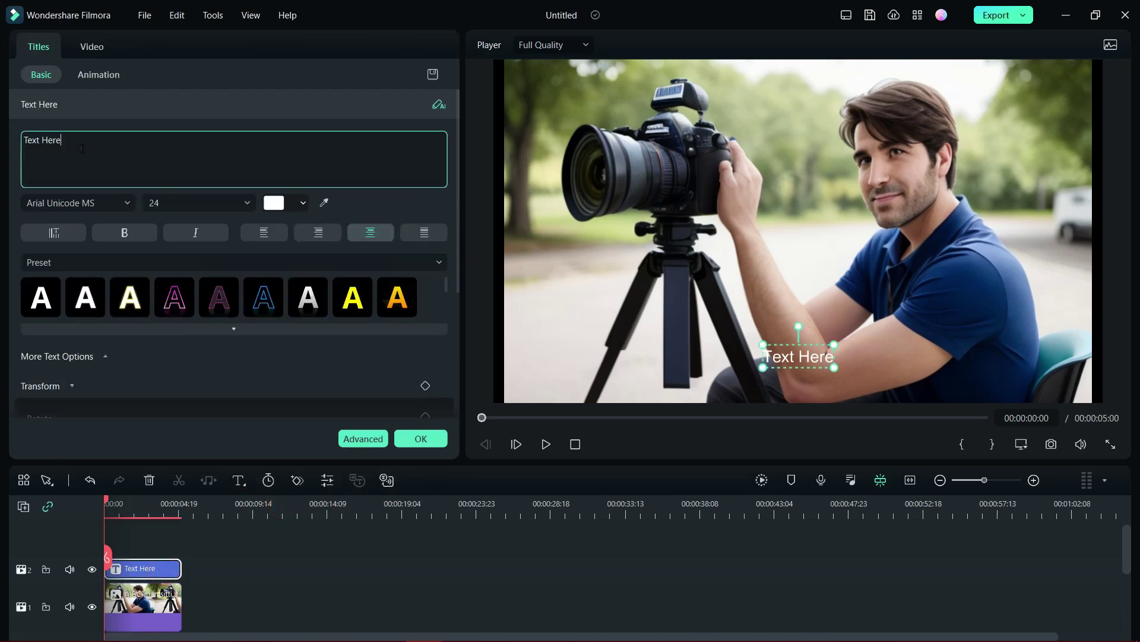
{"action": "left_click_drag", "start_coordinate": [81, 148], "coordinate": [0, 139]}
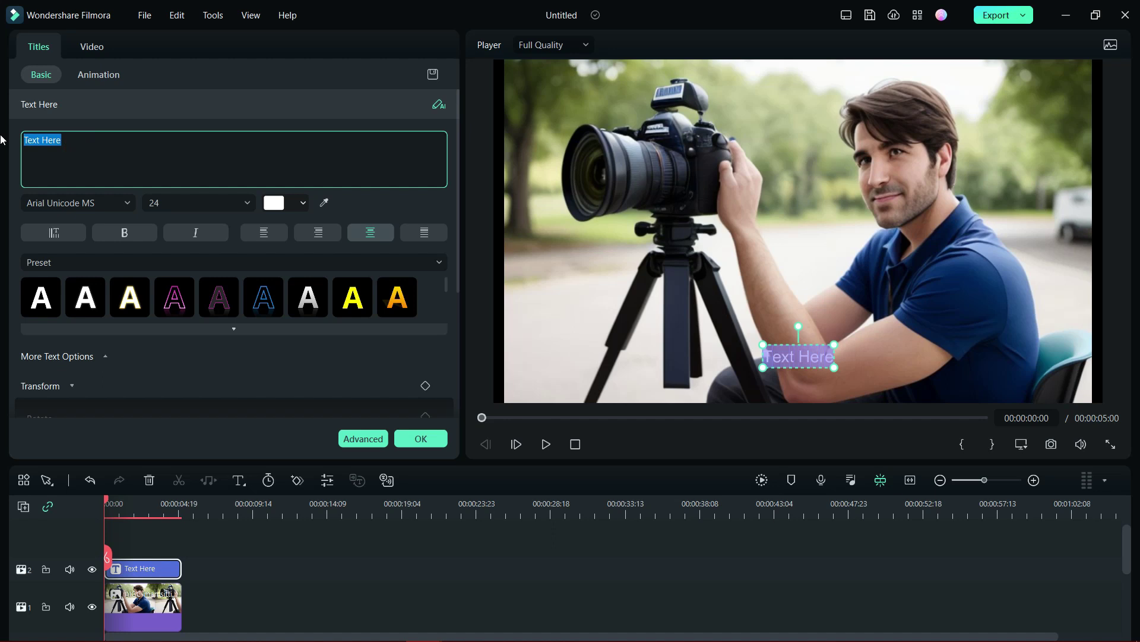
{"action": "key", "text": "ctrl+v"}
{"action": "scroll", "coordinate": [124, 141], "scroll_direction": "up", "scroll_amount": 5}
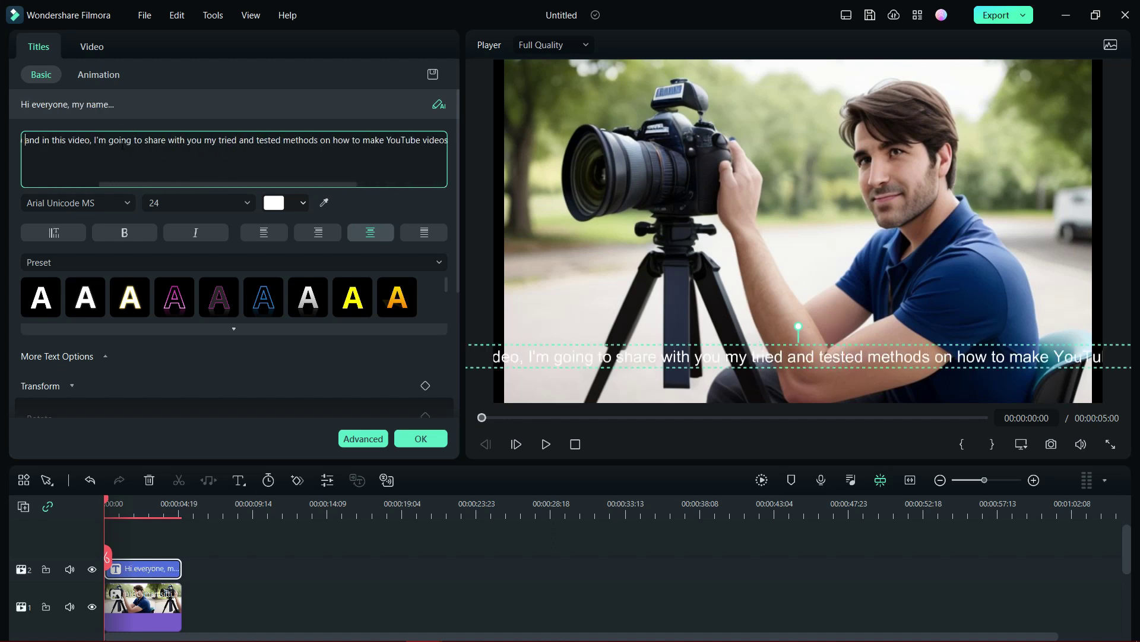
{"action": "double_click", "coordinate": [141, 140]}
{"action": "type", "text": "Rony"}
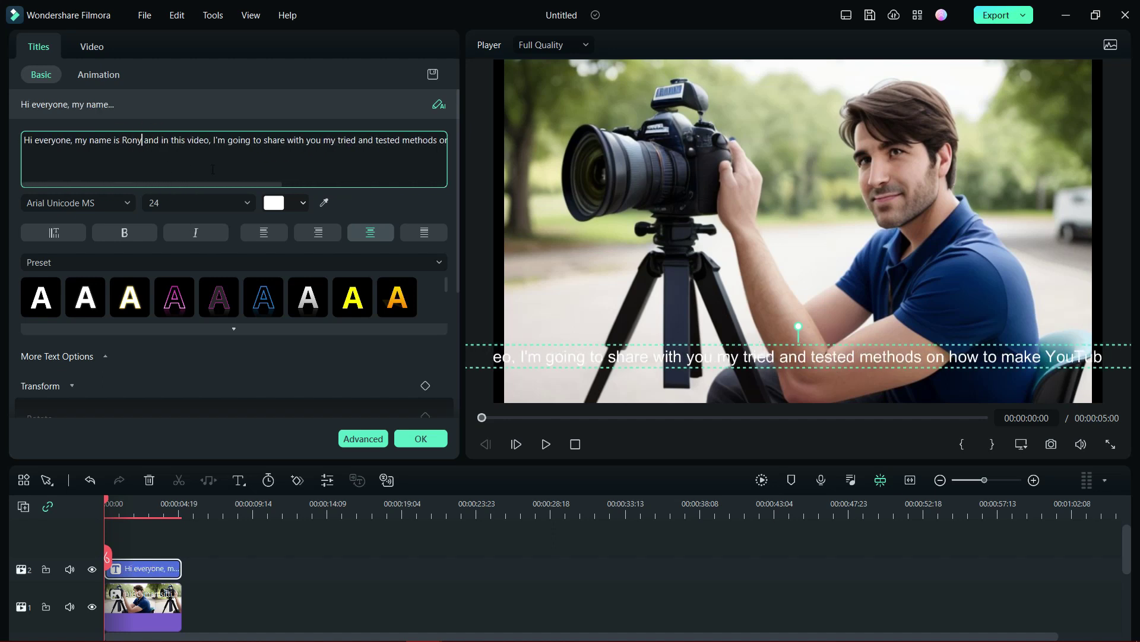
{"action": "left_click", "coordinate": [420, 438]}
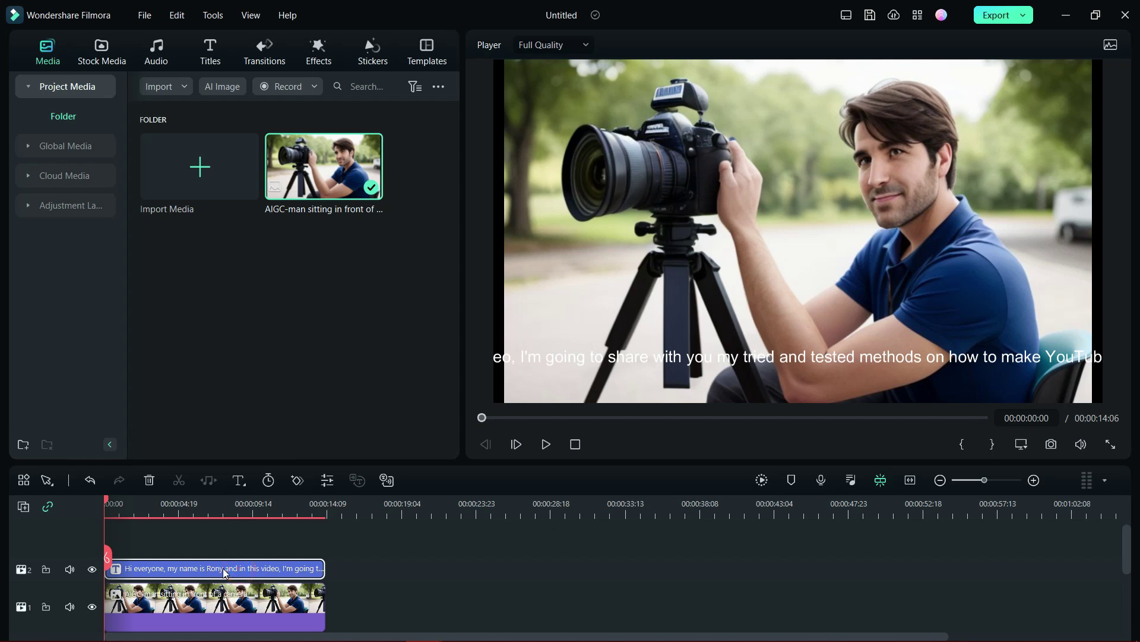
Step: Convert the greeting title to a text-to-speech voiceover using the default voice settings
{"action": "right_click", "coordinate": [225, 573]}
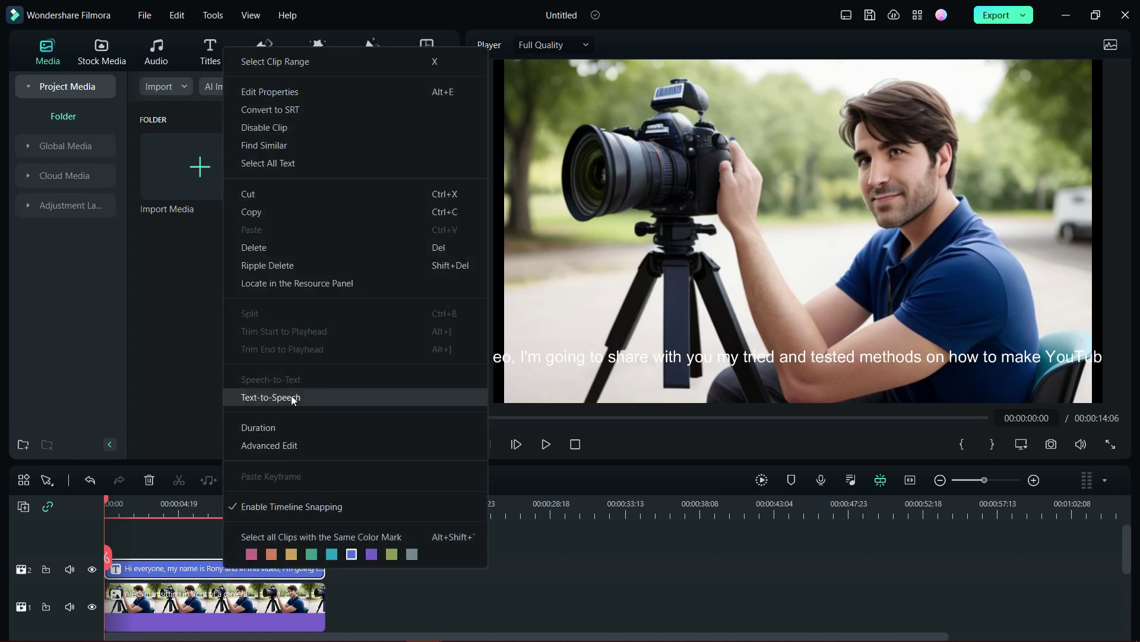
{"action": "left_click", "coordinate": [266, 398]}
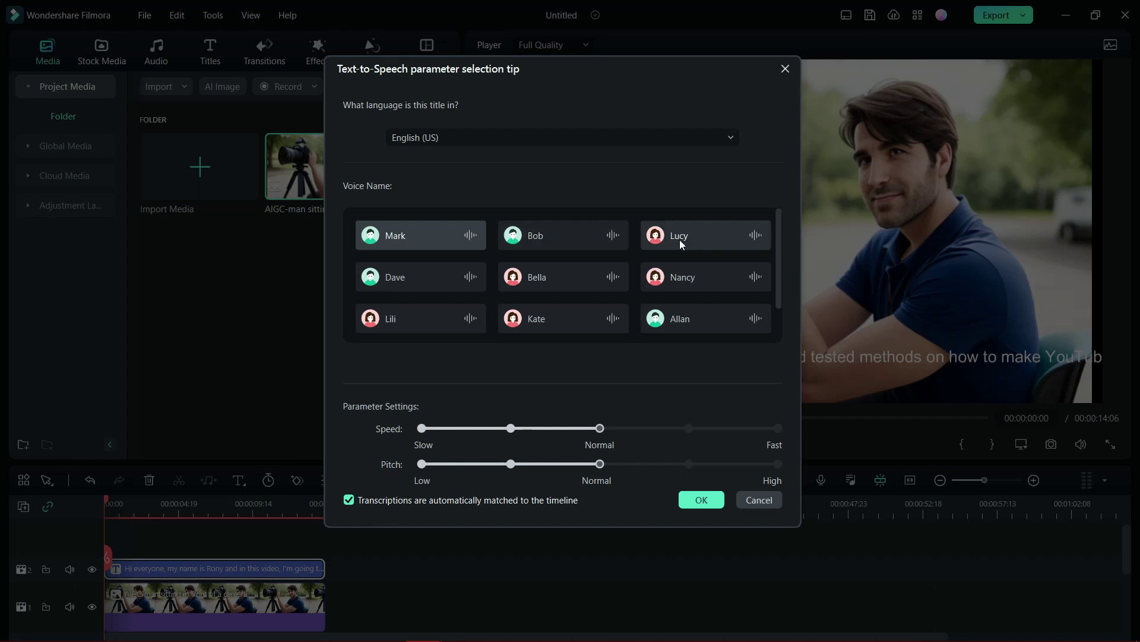
{"action": "left_click", "coordinate": [701, 500]}
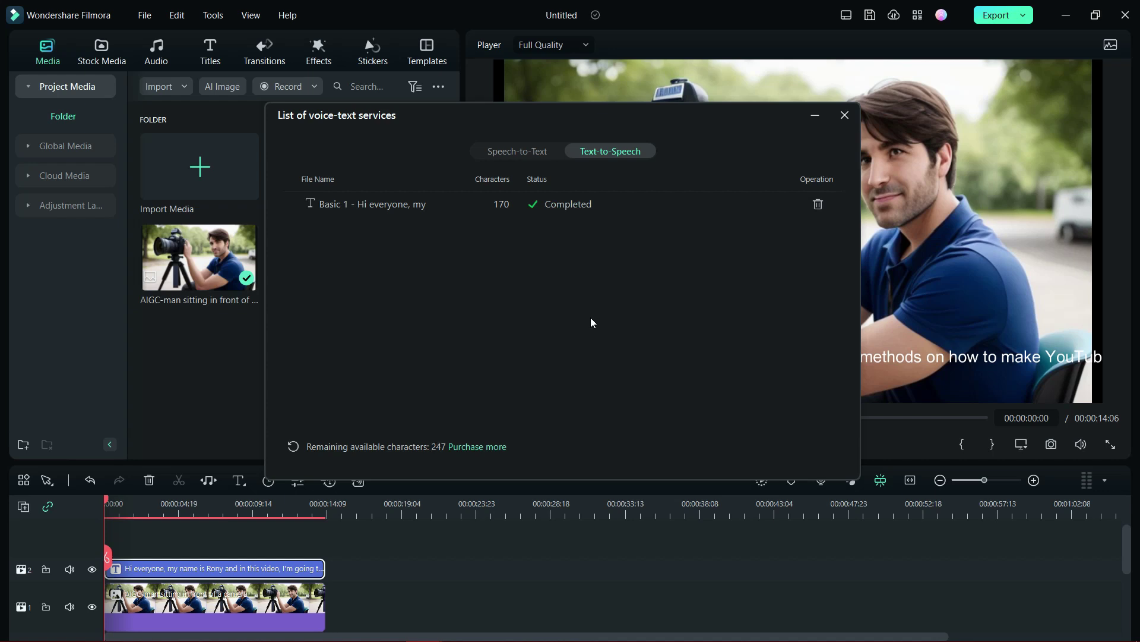
{"action": "left_click", "coordinate": [845, 115]}
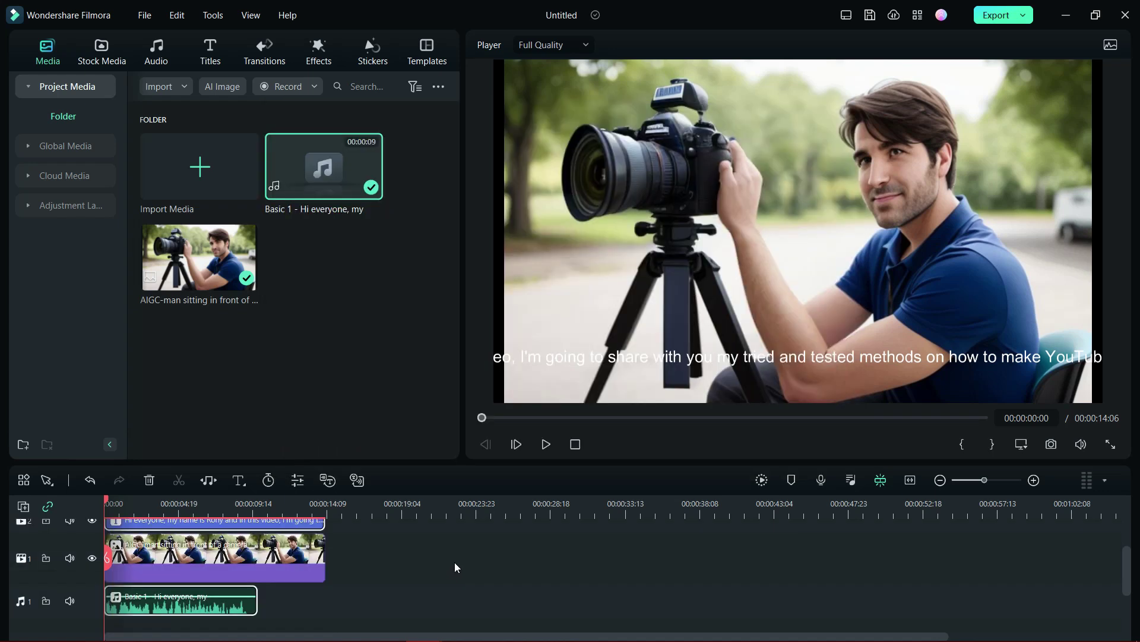
{"action": "left_click", "coordinate": [440, 575]}
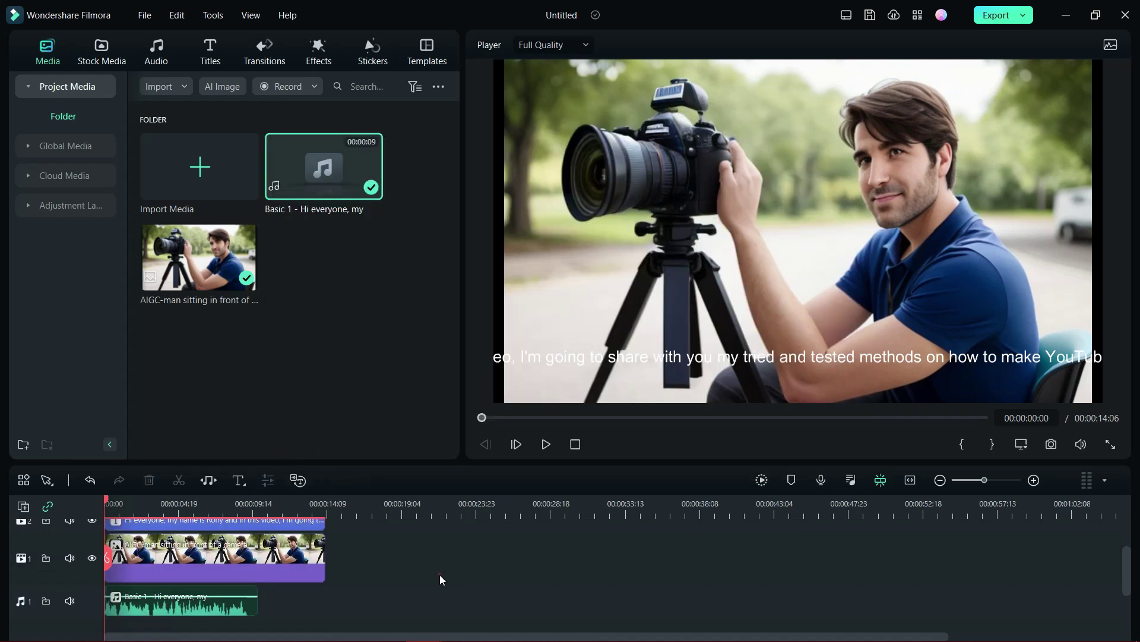
{"action": "left_click", "coordinate": [546, 445]}
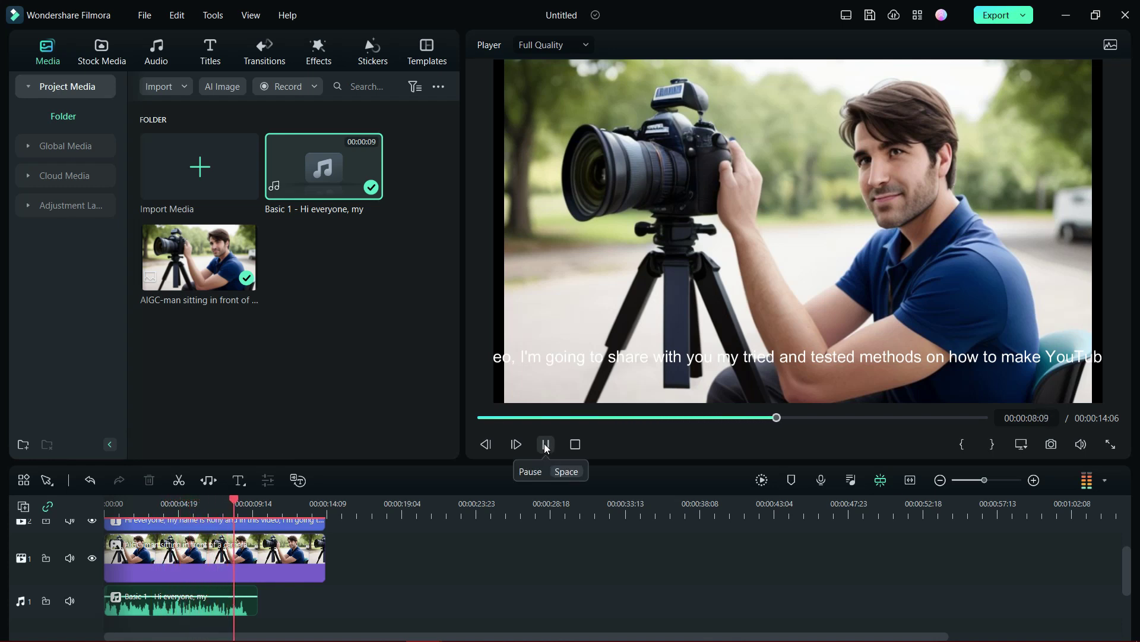
{"action": "left_click", "coordinate": [546, 445]}
{"action": "scroll", "coordinate": [392, 558], "scroll_direction": "up", "scroll_amount": 1}
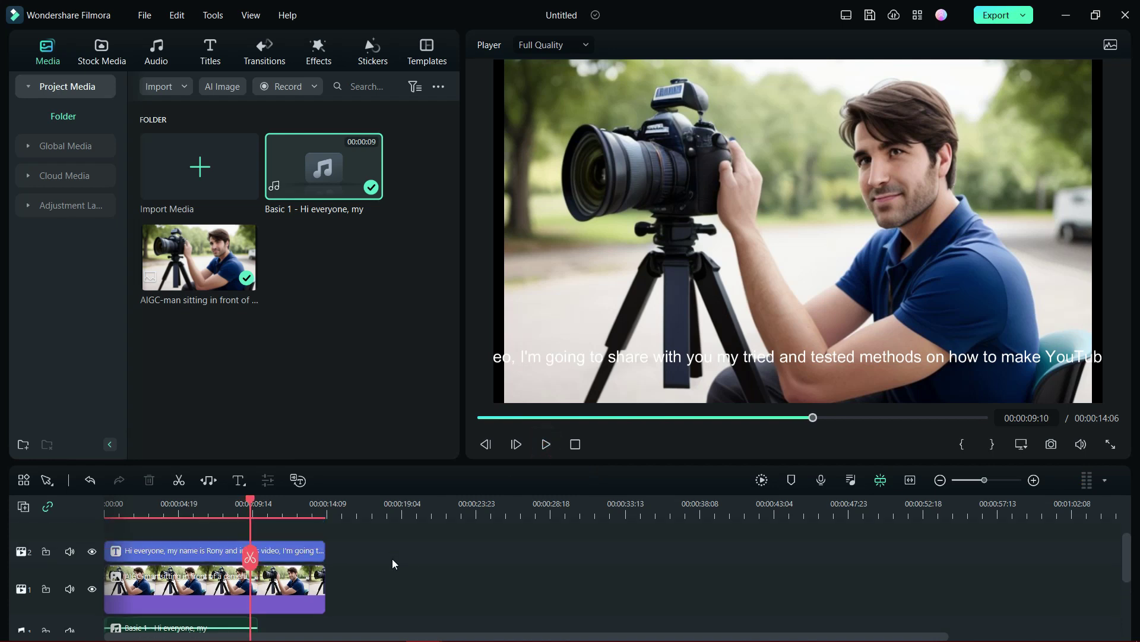
{"action": "left_click", "coordinate": [281, 547]}
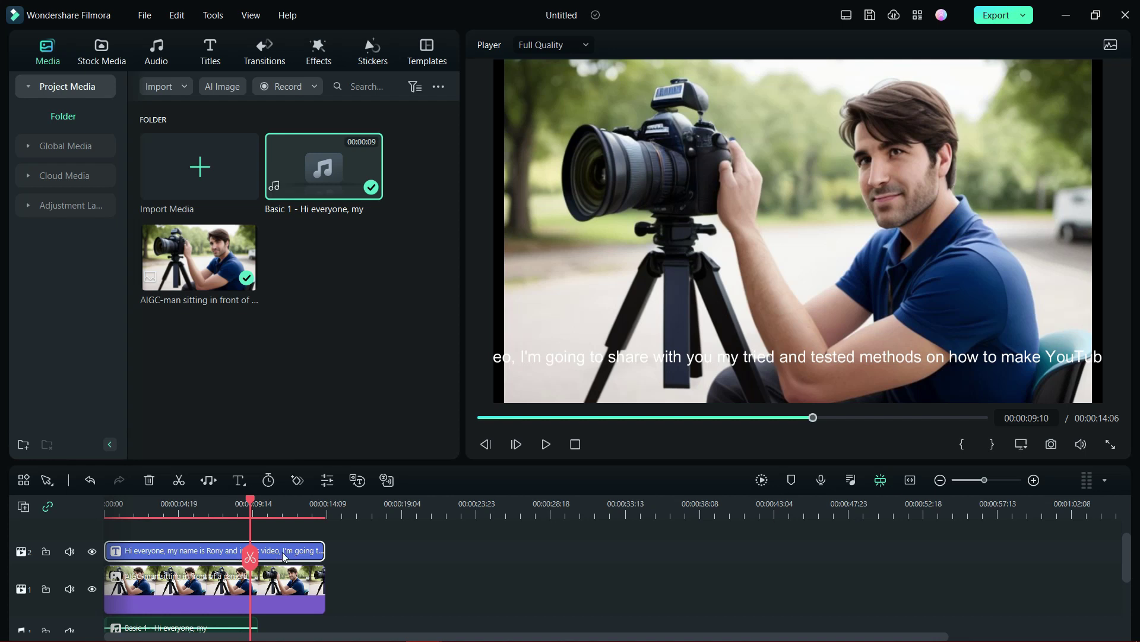
Step: Delete the greeting title clip and trim the camera-man image to end with its 9-second voiceover
{"action": "right_click", "coordinate": [284, 557]}
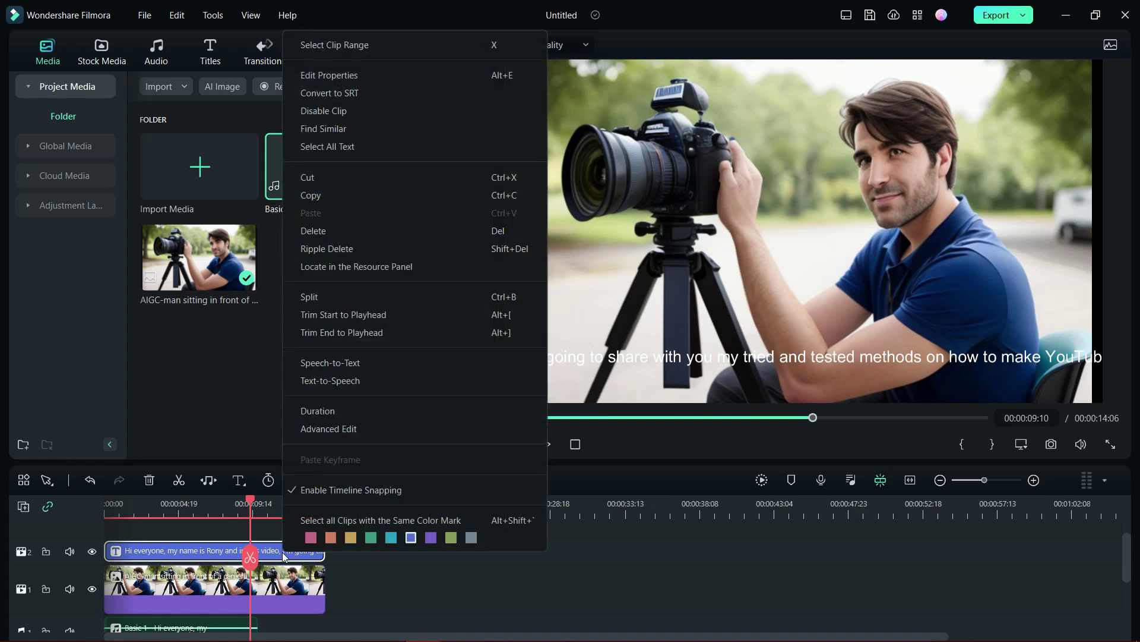
{"action": "left_click", "coordinate": [333, 233]}
{"action": "scroll", "coordinate": [454, 590], "scroll_direction": "down", "scroll_amount": 2}
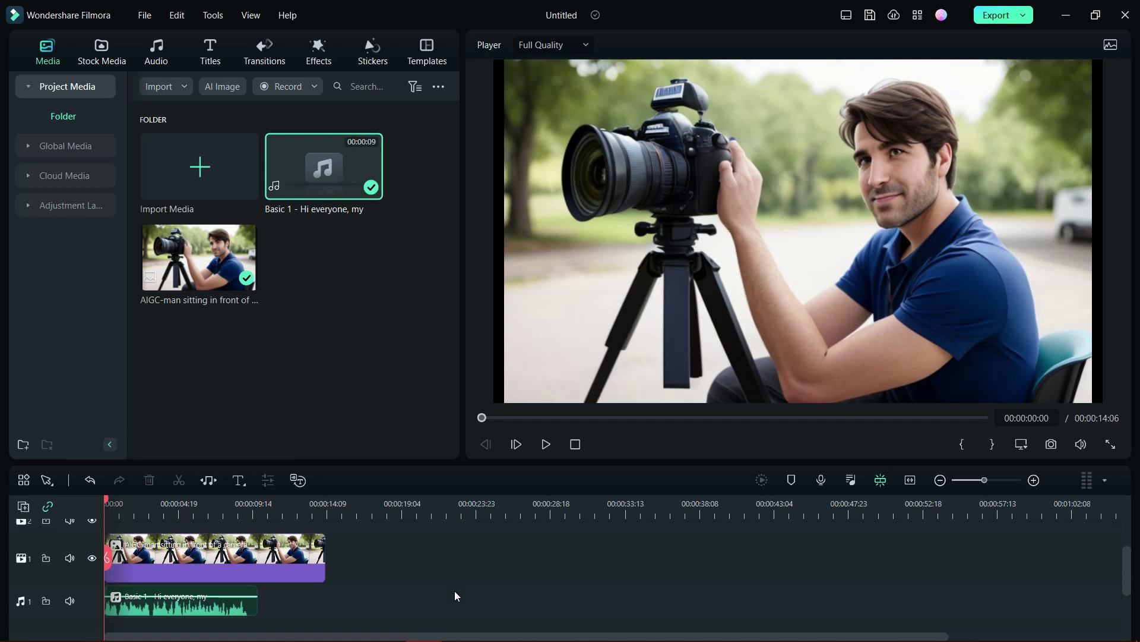
{"action": "left_click_drag", "start_coordinate": [325, 557], "coordinate": [258, 556]}
{"action": "left_click", "coordinate": [291, 555]}
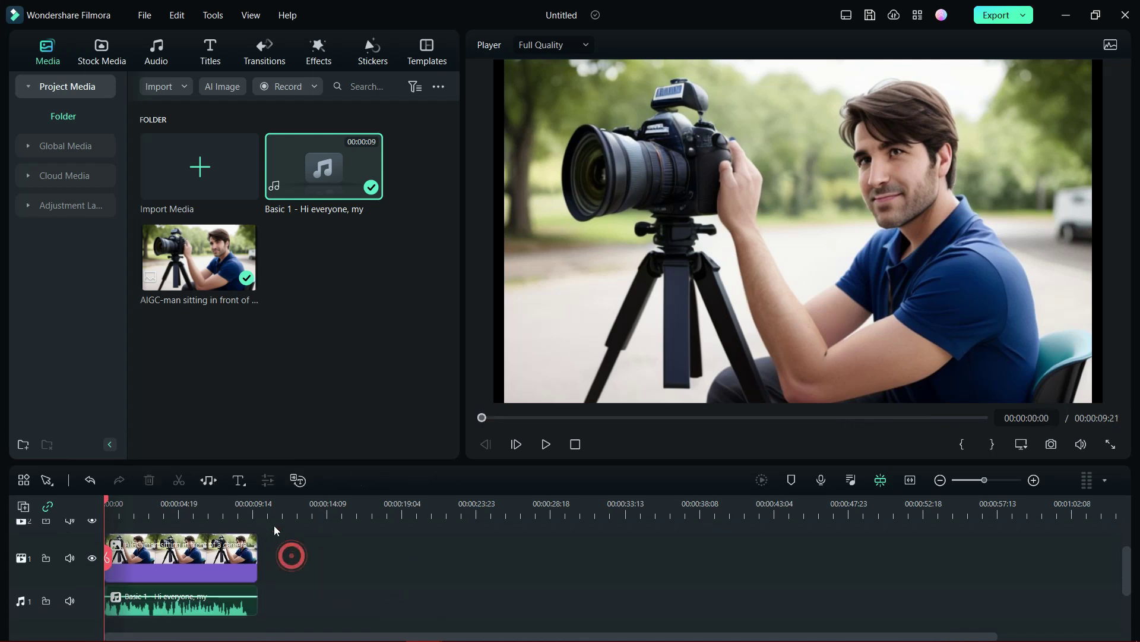
{"action": "left_click", "coordinate": [261, 506]}
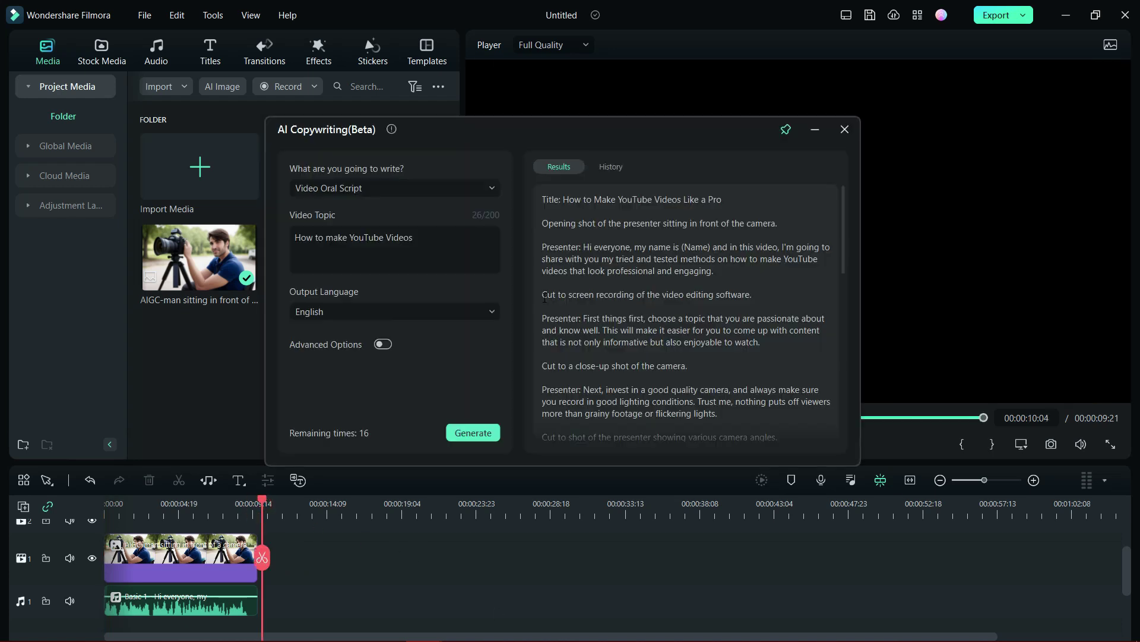
{"action": "left_click_drag", "start_coordinate": [542, 295], "coordinate": [752, 292]}
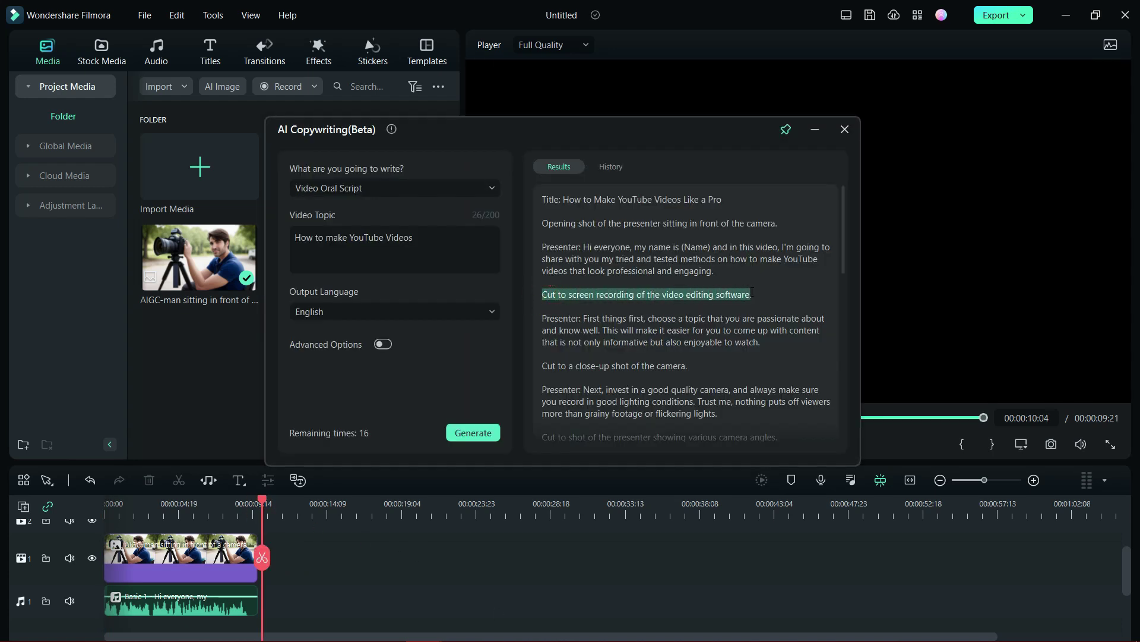
{"action": "left_click", "coordinate": [783, 295]}
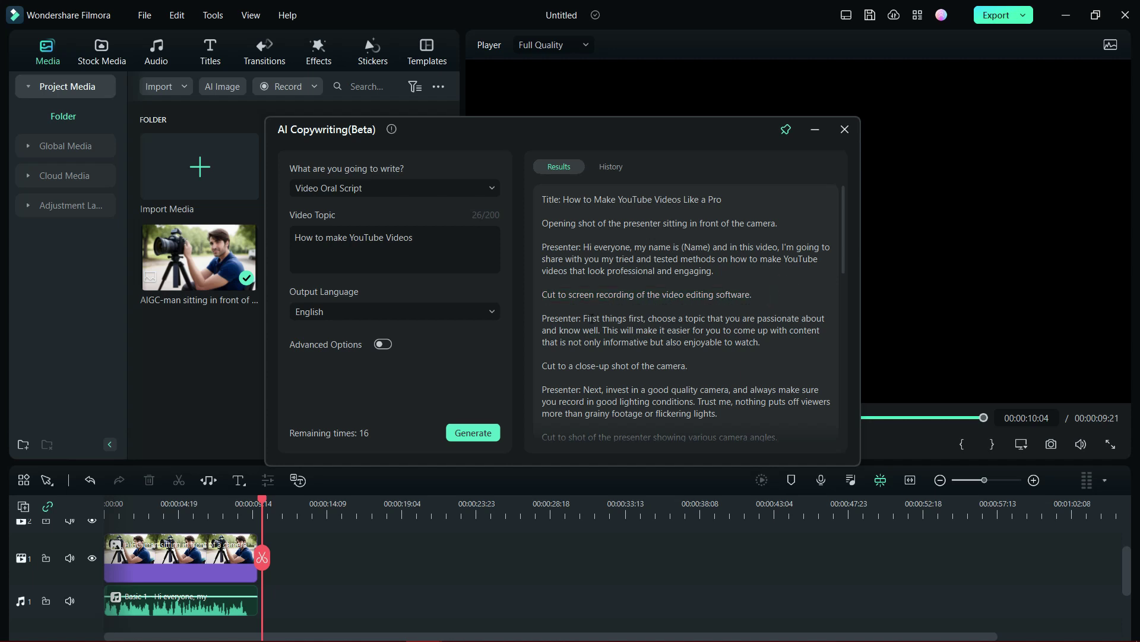
{"action": "left_click", "coordinate": [817, 129]}
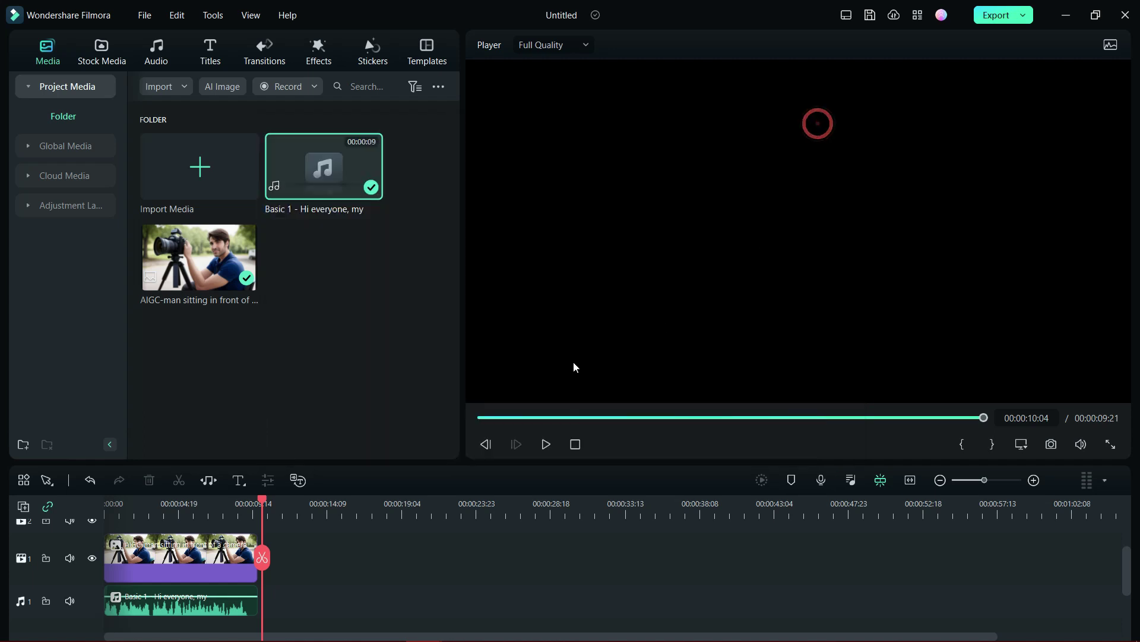
{"action": "left_click", "coordinate": [220, 88]}
Step: Generate an AI image of 'man using computer', download it, and place it after the first clip
{"action": "left_click", "coordinate": [318, 145]}
{"action": "type", "text": "man using computer"}
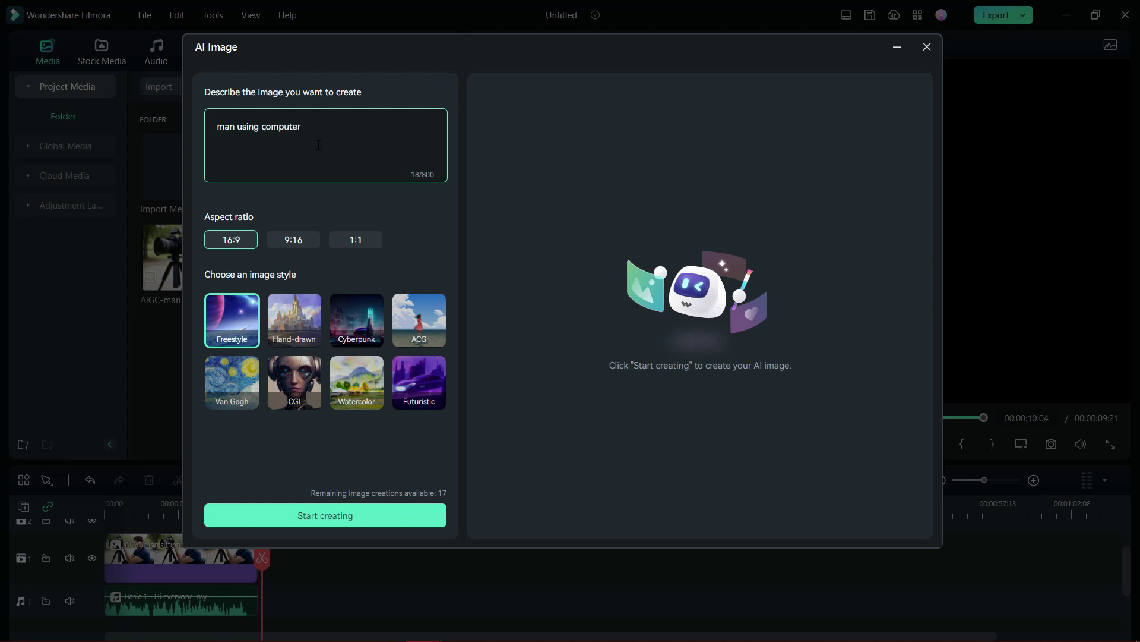
{"action": "left_click", "coordinate": [328, 515]}
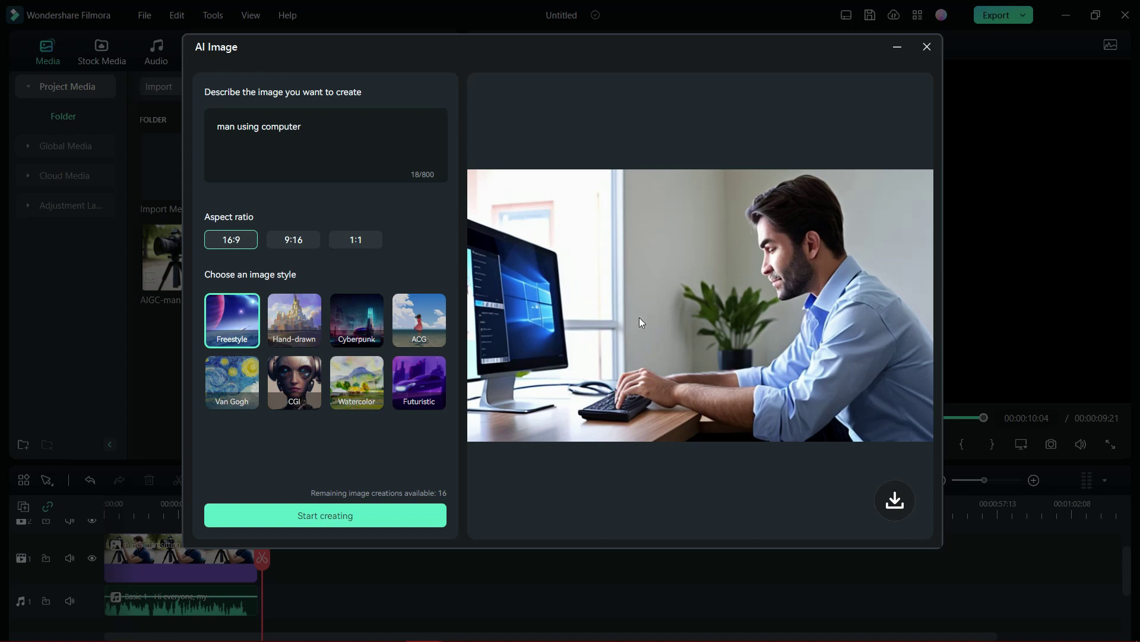
{"action": "left_click", "coordinate": [895, 500]}
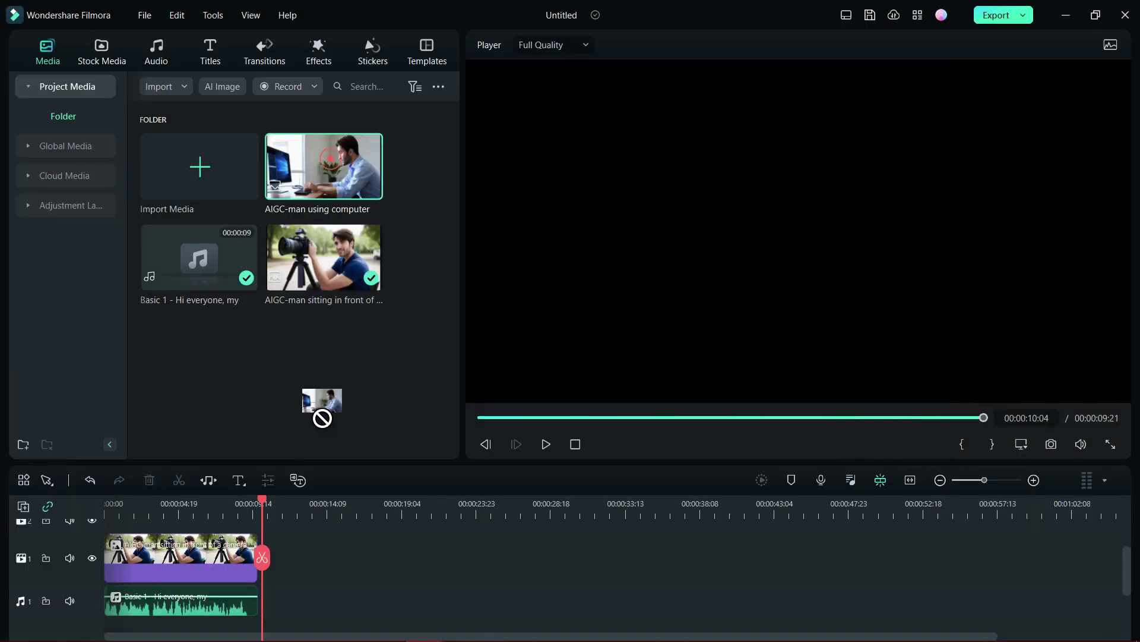
{"action": "left_click_drag", "start_coordinate": [322, 417], "coordinate": [348, 565]}
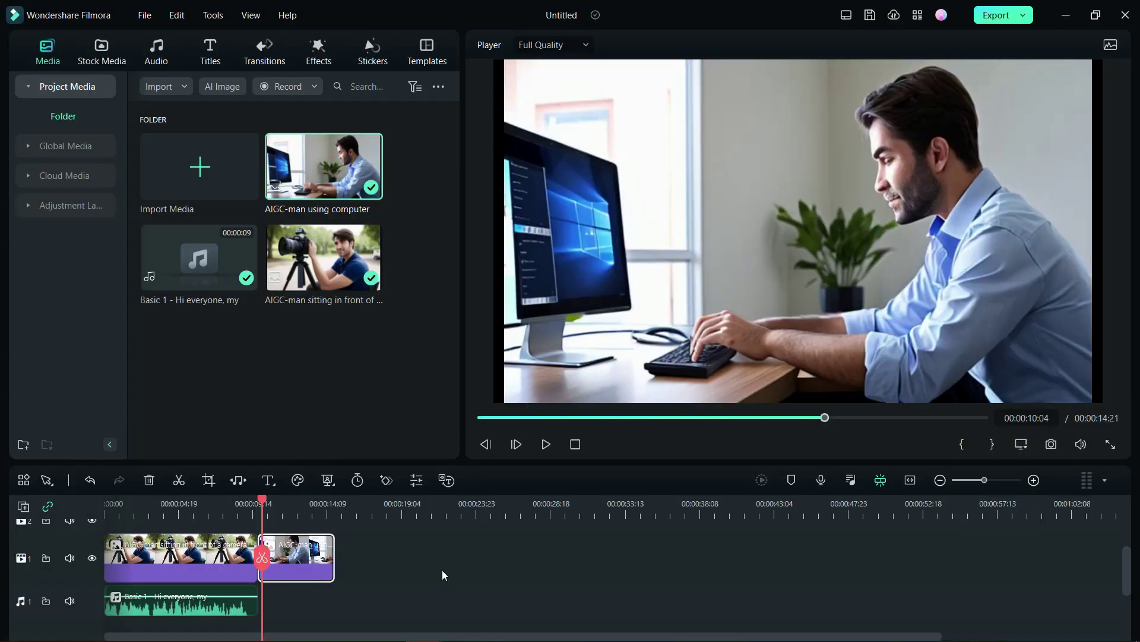
Step: Add a Quick Text title over the computer image and copy the 'First things first…' script sentence
{"action": "left_click", "coordinate": [268, 479]}
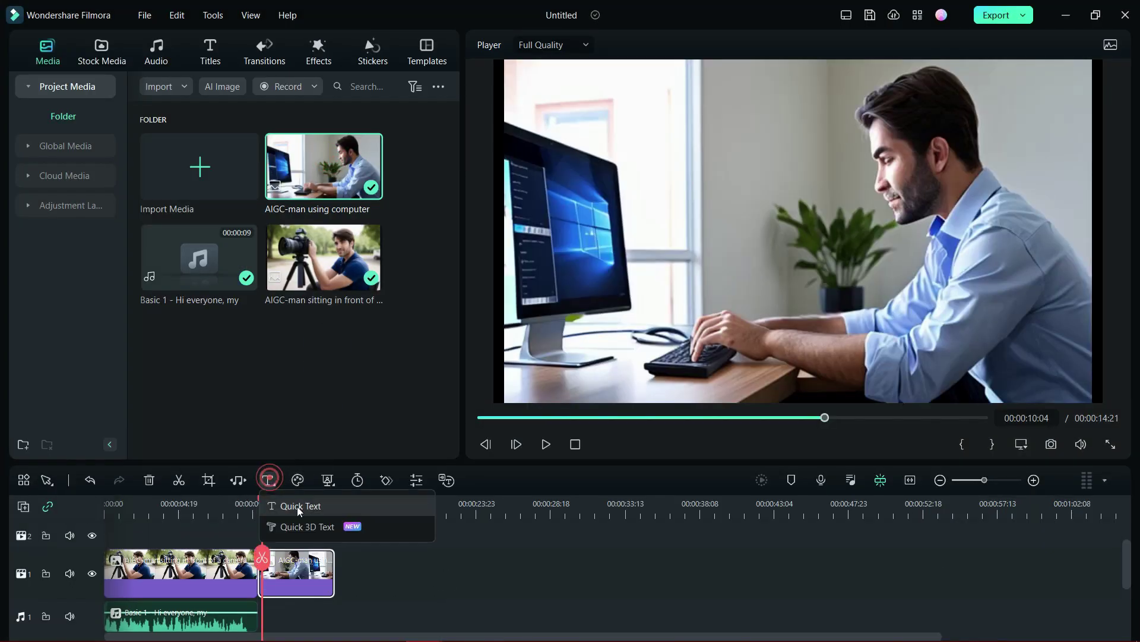
{"action": "left_click", "coordinate": [298, 507]}
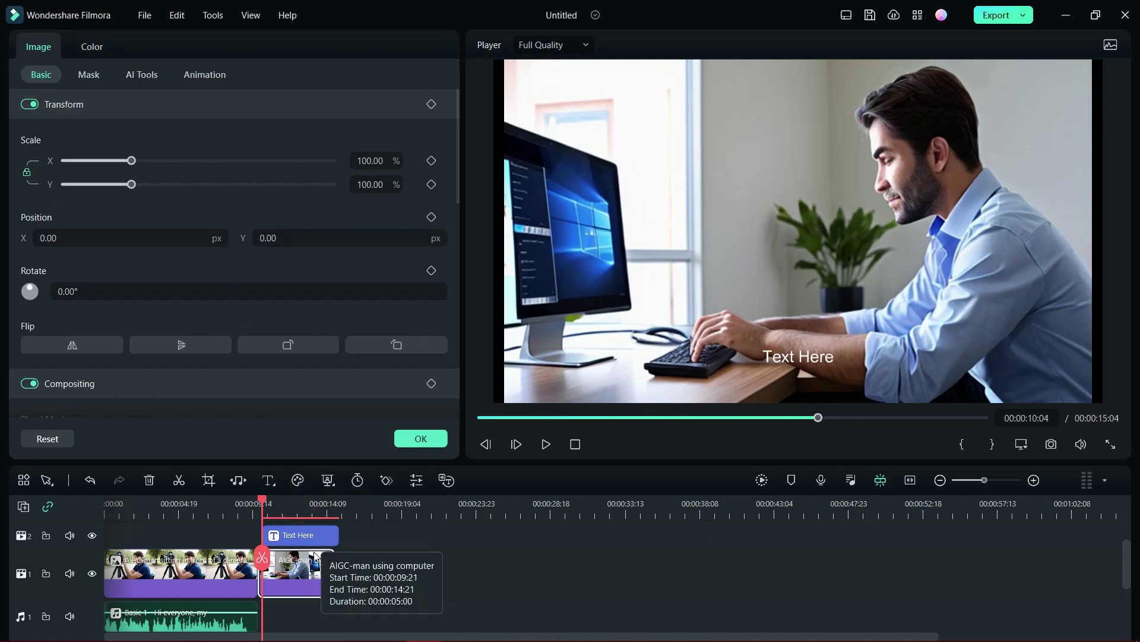
{"action": "left_click", "coordinate": [300, 535]}
{"action": "left_click", "coordinate": [439, 104]}
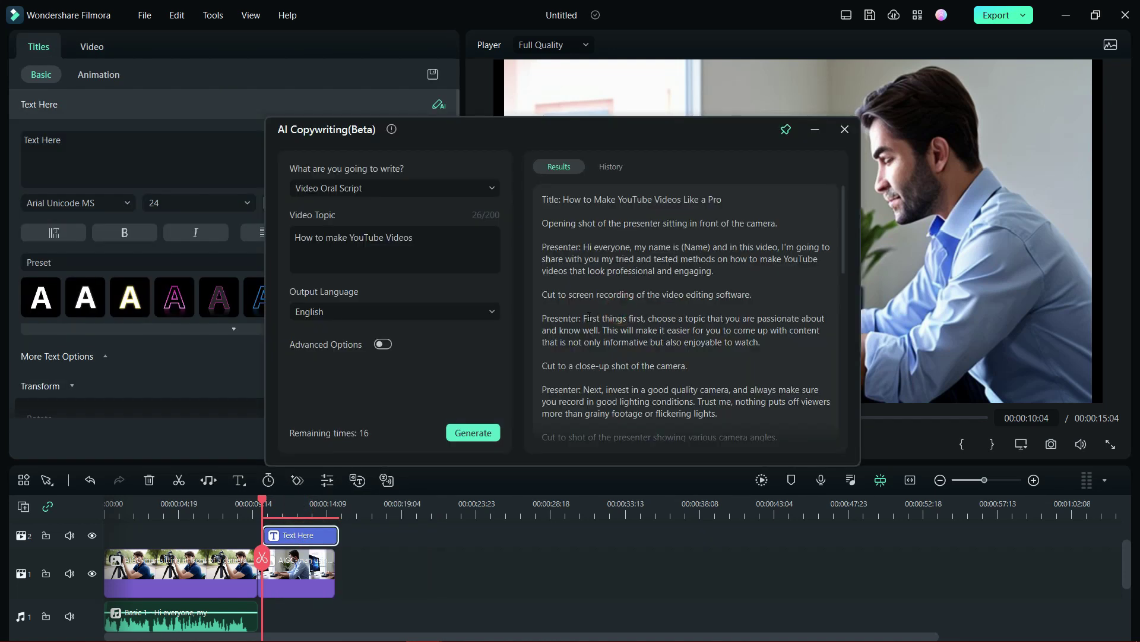
{"action": "mouse_move", "coordinate": [584, 319]}
{"action": "left_mouse_down"}
{"action": "mouse_move", "coordinate": [646, 319]}
{"action": "mouse_move", "coordinate": [603, 330]}
{"action": "left_mouse_up"}
{"action": "right_click", "coordinate": [601, 330]}
{"action": "left_click", "coordinate": [618, 338]}
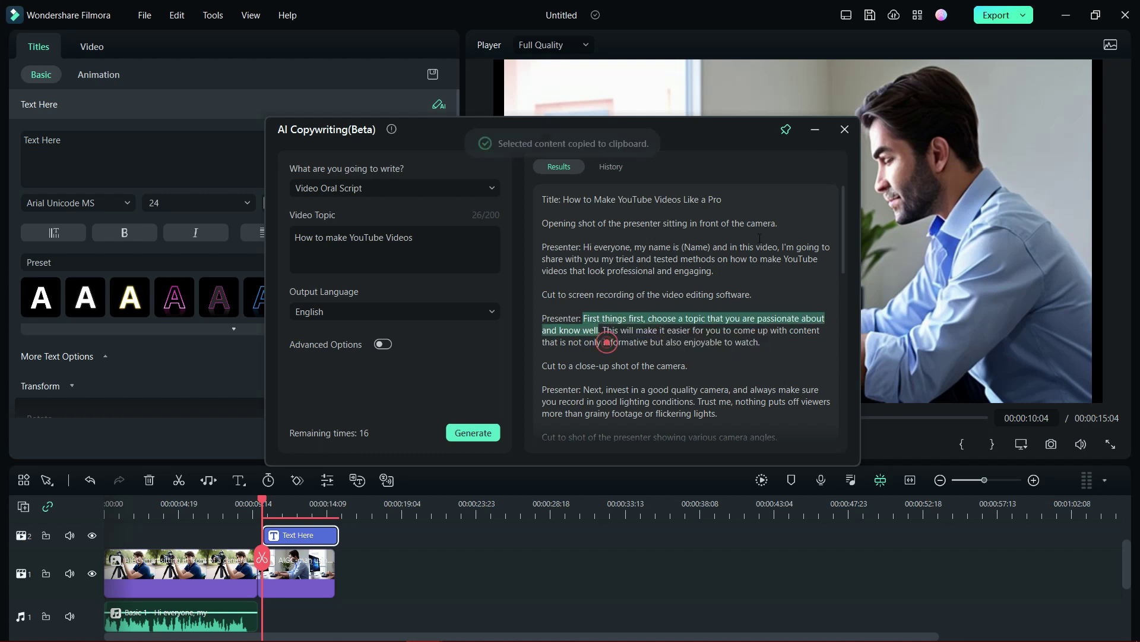
Step: Replace the title's 'Text Here' placeholder with the copied 'First things first…' sentence
{"action": "left_click", "coordinate": [815, 129]}
{"action": "triple_click", "coordinate": [83, 140]}
{"action": "right_click", "coordinate": [70, 146]}
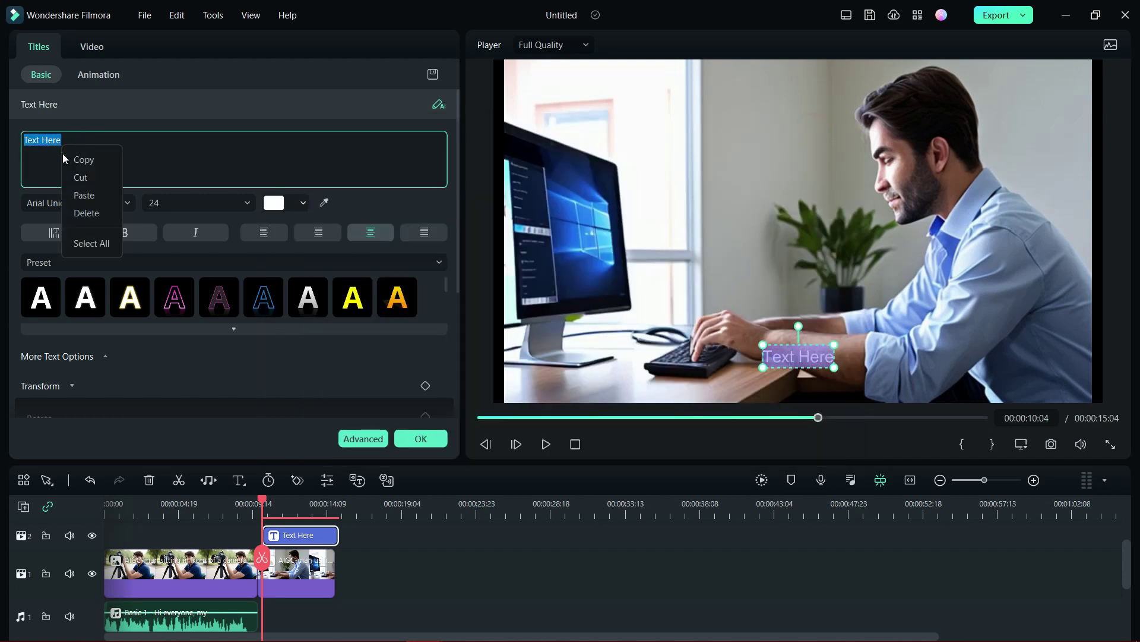
{"action": "left_click", "coordinate": [81, 195]}
{"action": "left_click", "coordinate": [399, 441]}
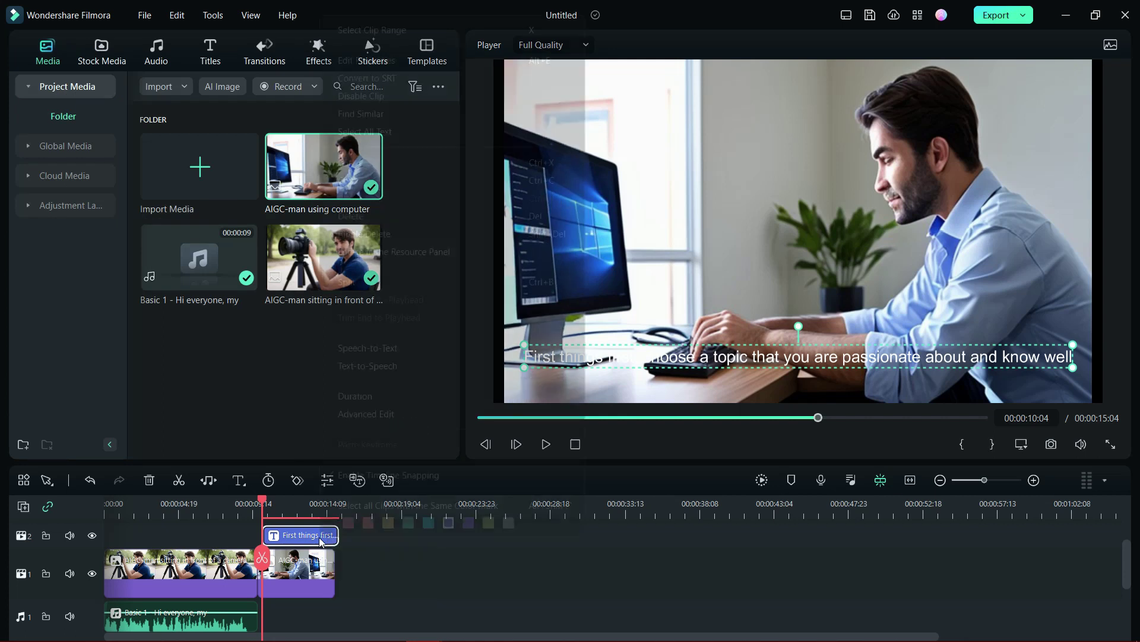
{"action": "right_click", "coordinate": [320, 535]}
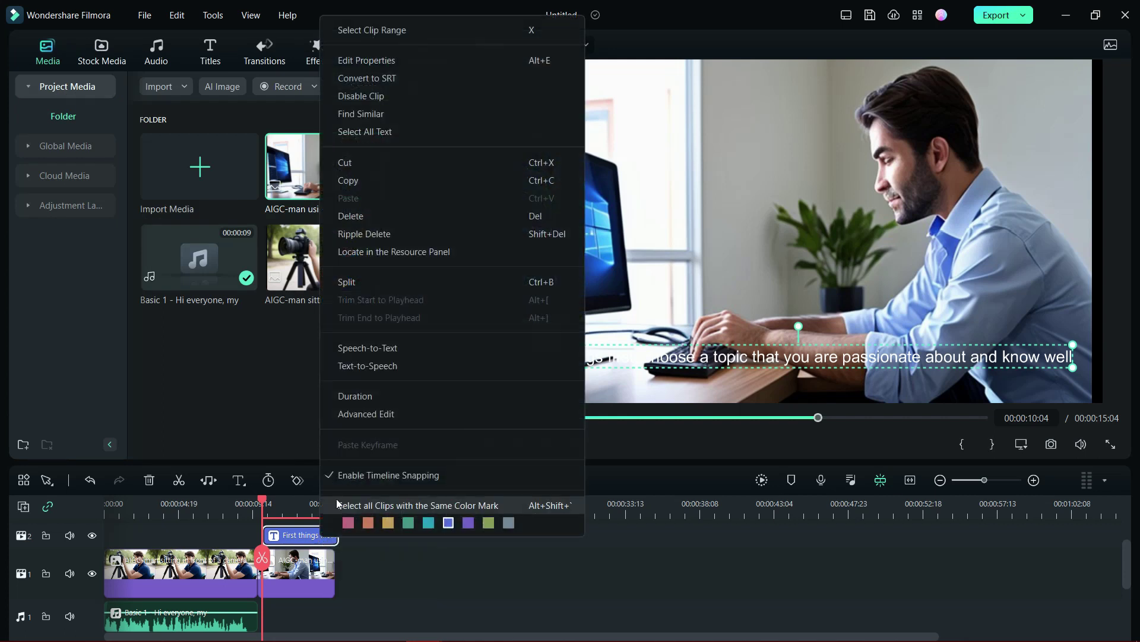
Step: Voice the 'First things first…' title with Text-to-Speech, adding a second voiceover clip
{"action": "left_click", "coordinate": [365, 365]}
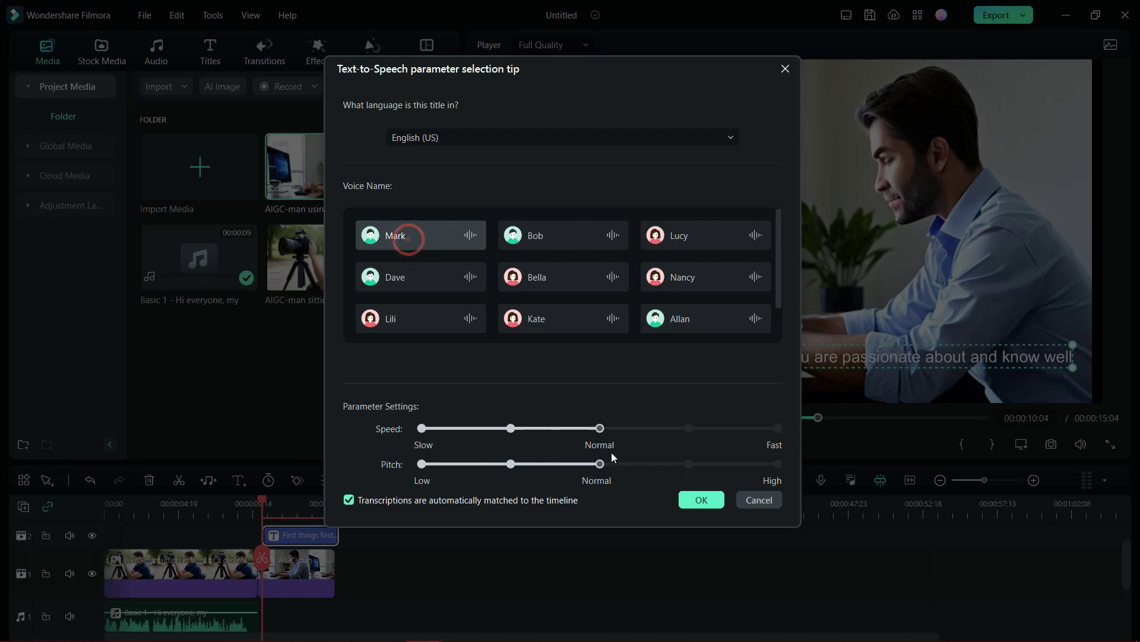
{"action": "left_click", "coordinate": [702, 501]}
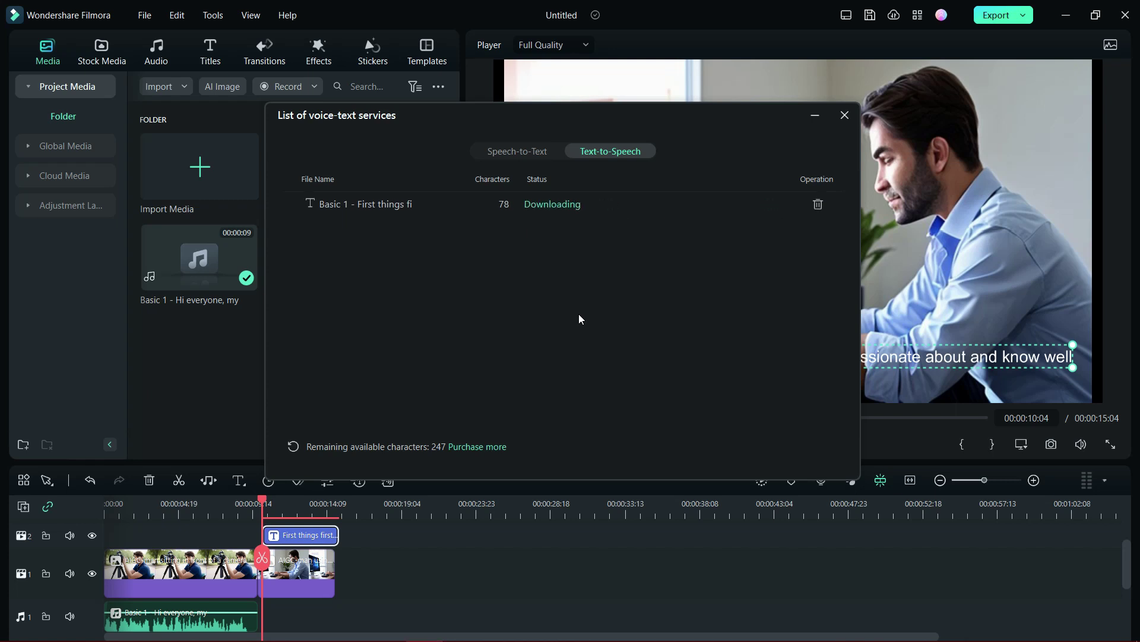
{"action": "left_click", "coordinate": [845, 116]}
Step: Delete the title clip, leaving the computer image with only its voiceover
{"action": "right_click", "coordinate": [316, 535]}
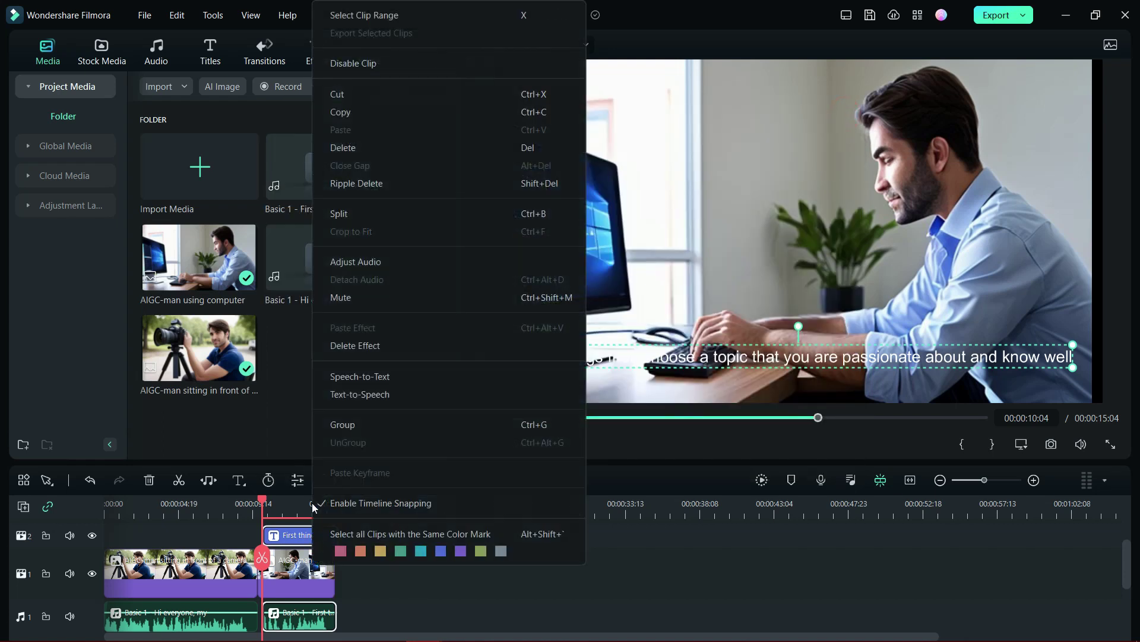
{"action": "left_click", "coordinate": [302, 536]}
{"action": "right_click", "coordinate": [302, 536]}
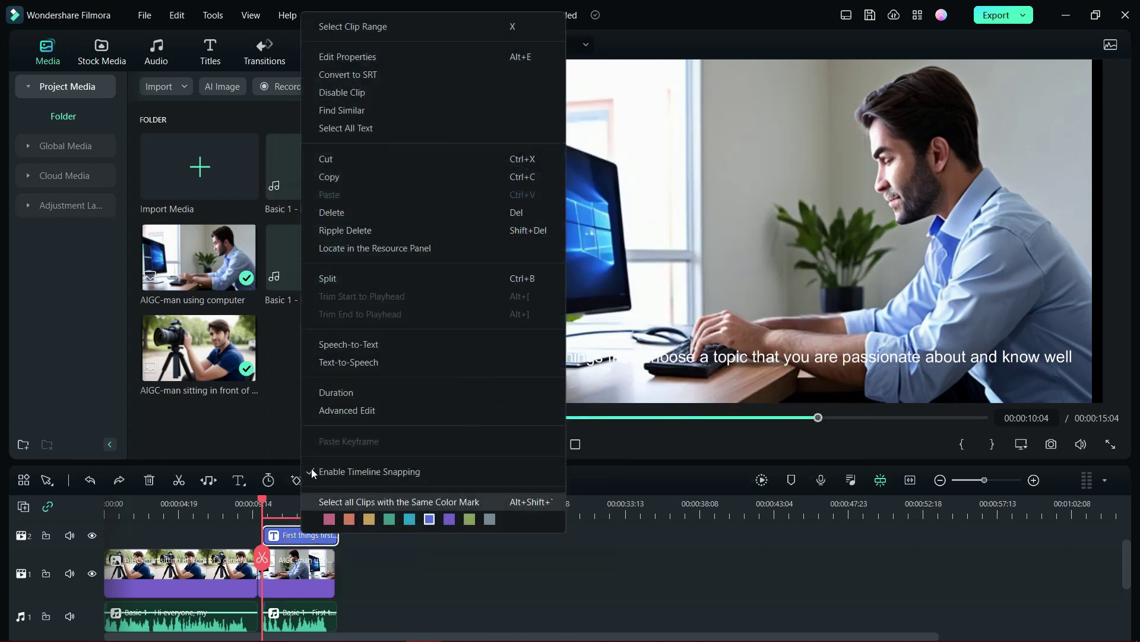
{"action": "left_click", "coordinate": [338, 213]}
Step: Play back from the first clip to check the result, then open the Export dialog
{"action": "left_click", "coordinate": [248, 504]}
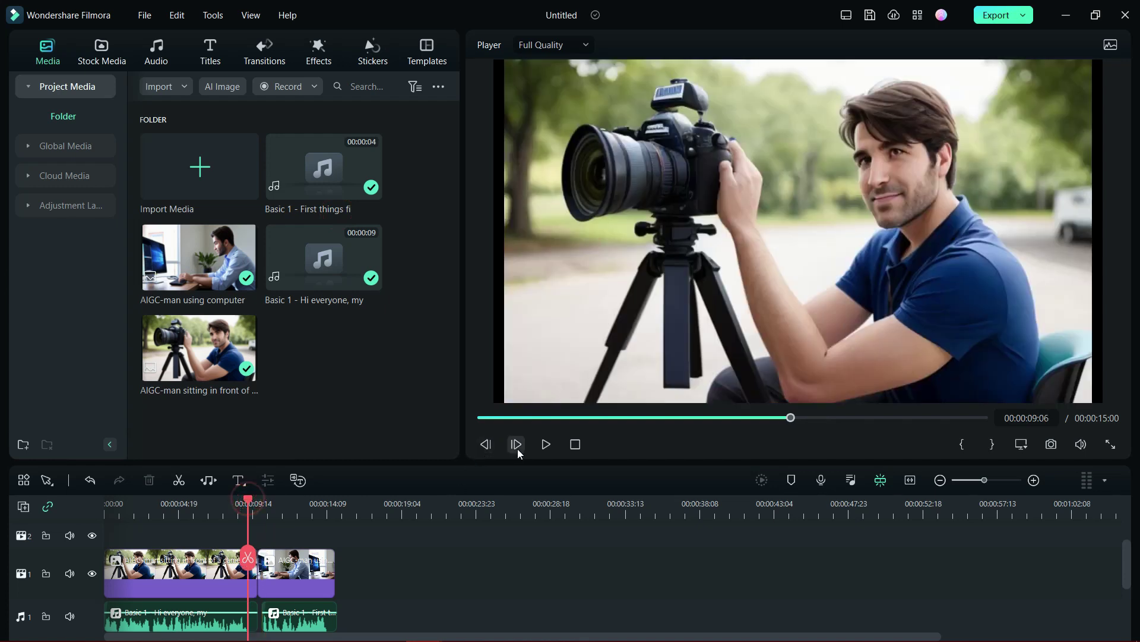
{"action": "left_click", "coordinate": [544, 444]}
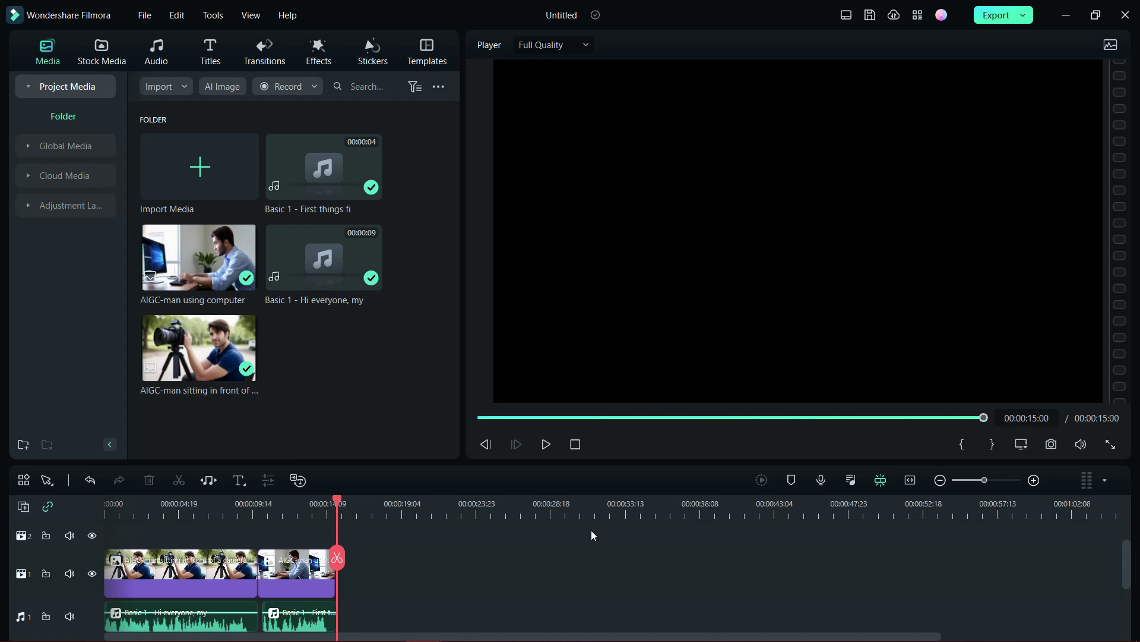
{"action": "left_click", "coordinate": [1014, 19]}
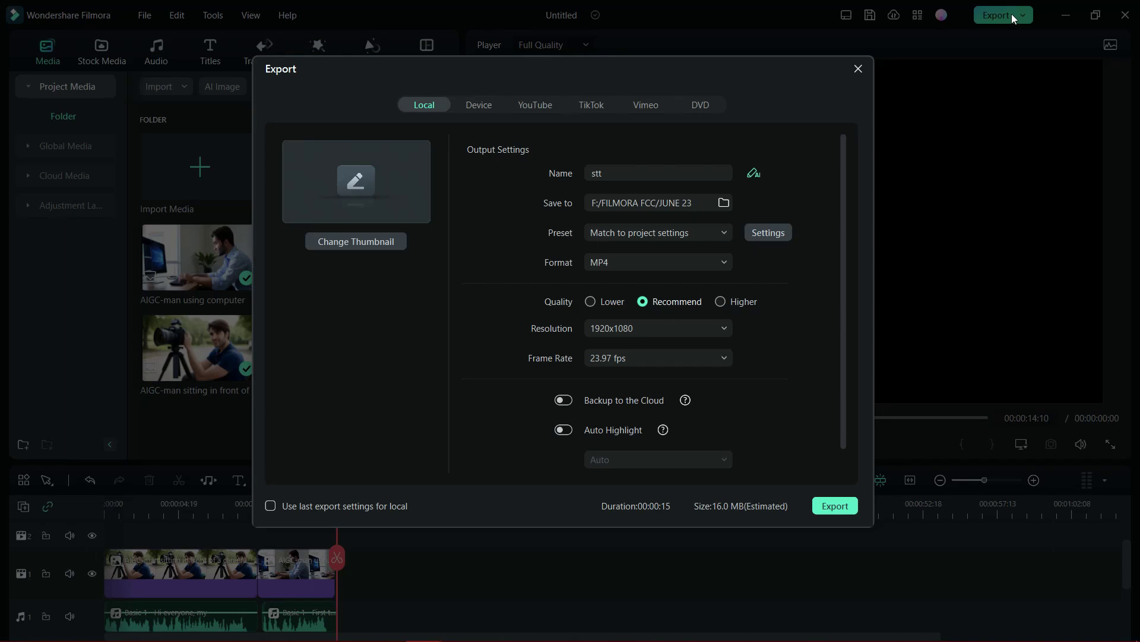
{"action": "left_click", "coordinate": [753, 174]}
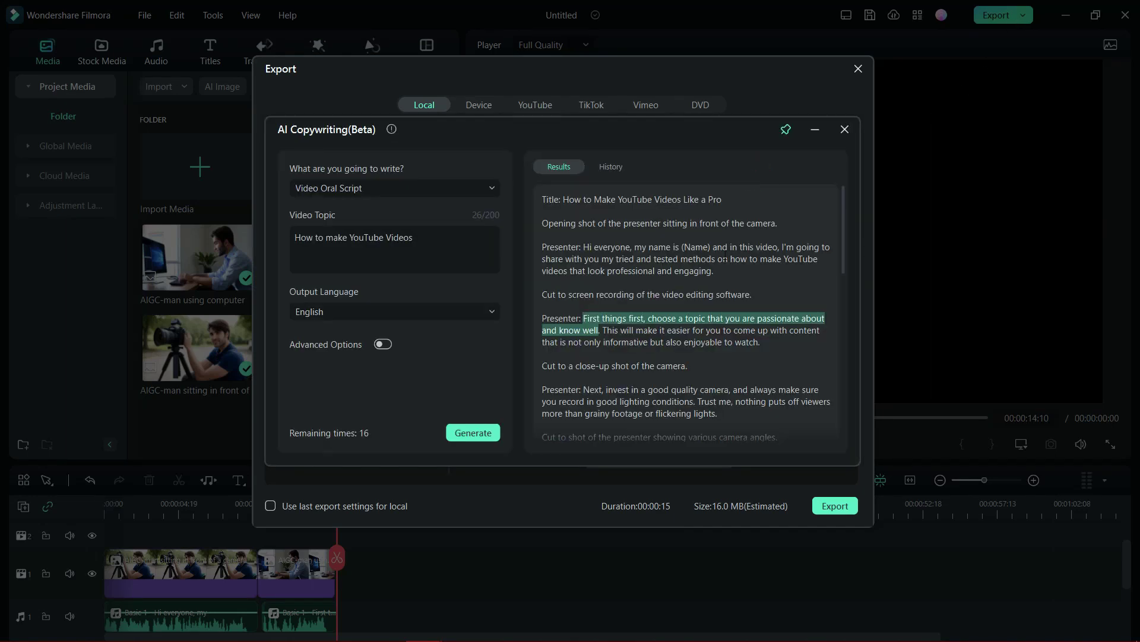
{"action": "left_click", "coordinate": [845, 130]}
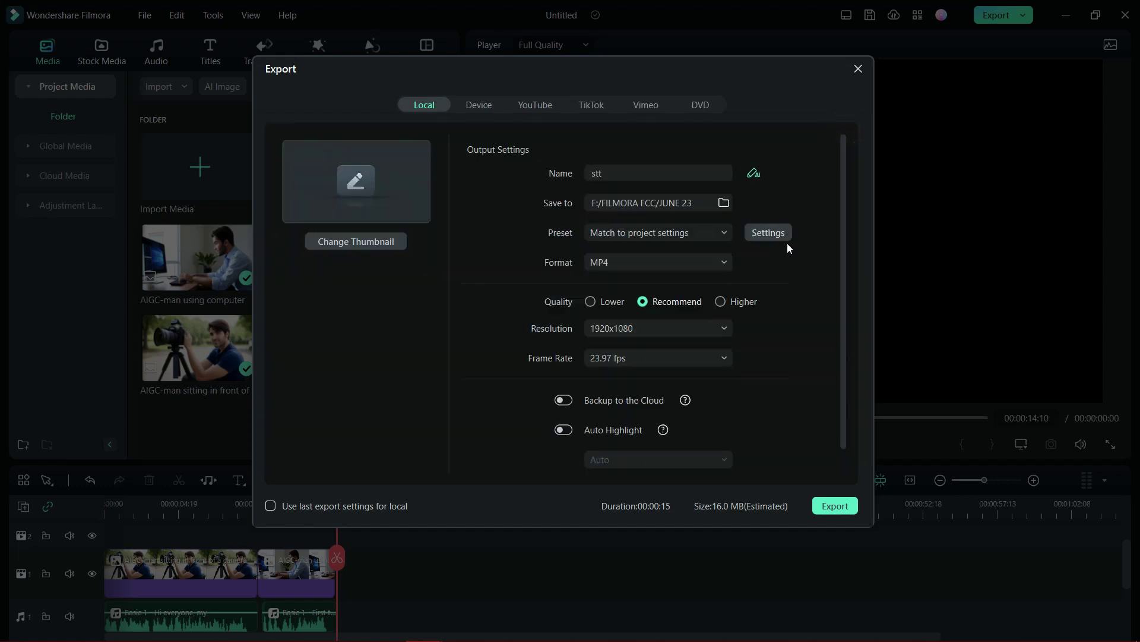
{"action": "left_click", "coordinate": [858, 69]}
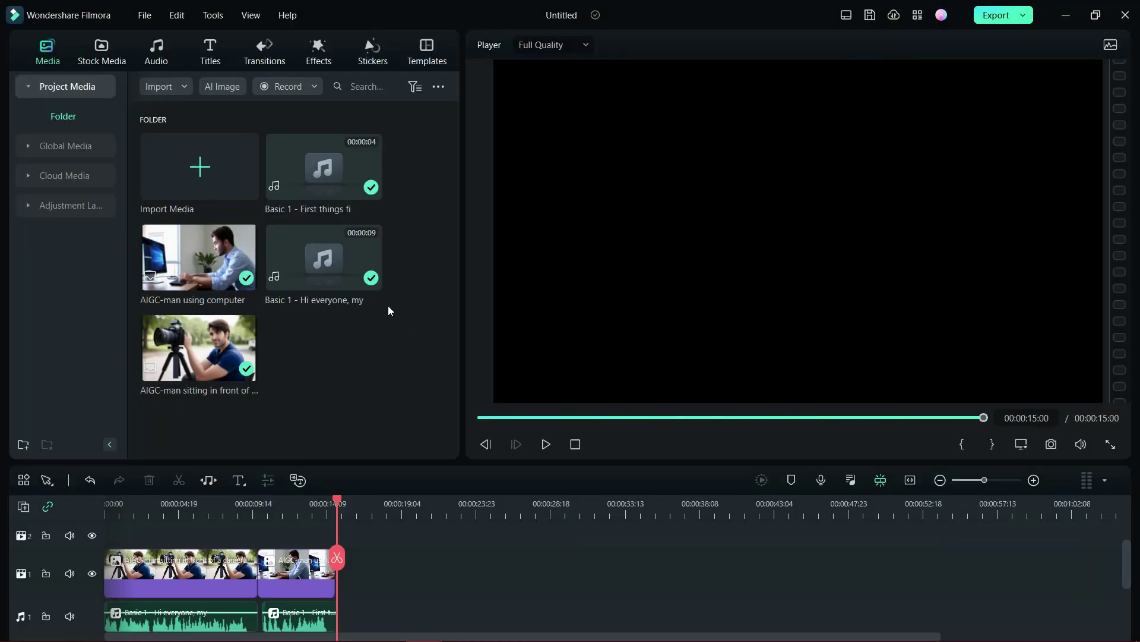